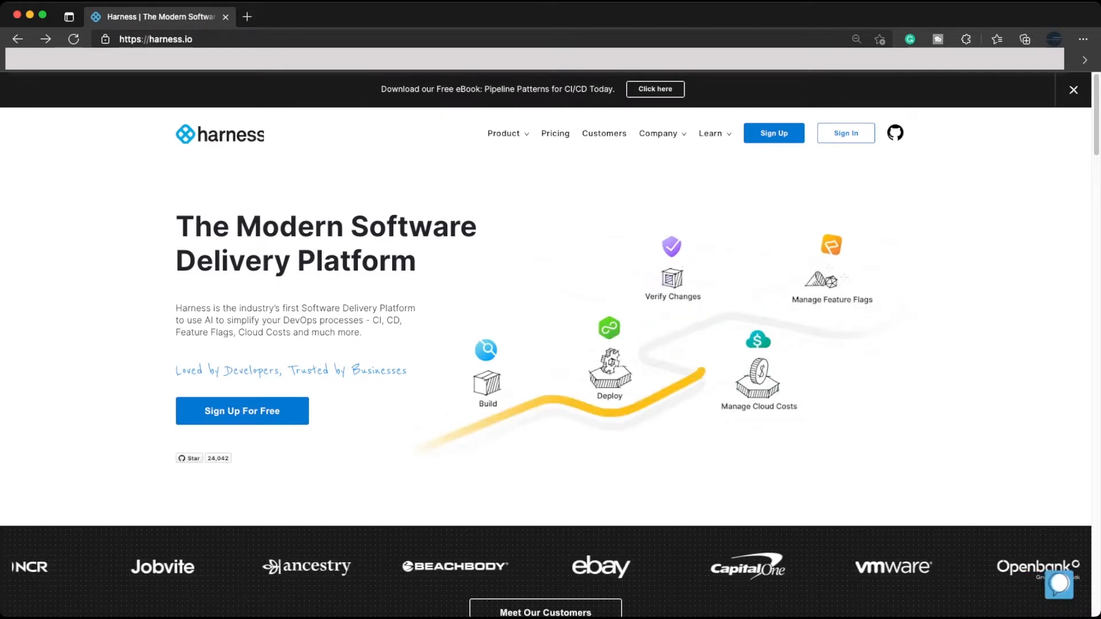
Examine the pricing plans for Continuous Delivery, Continuous Integration, Feature Flags and Cloud Cost Management
{"action": "left_click", "coordinate": [556, 134]}
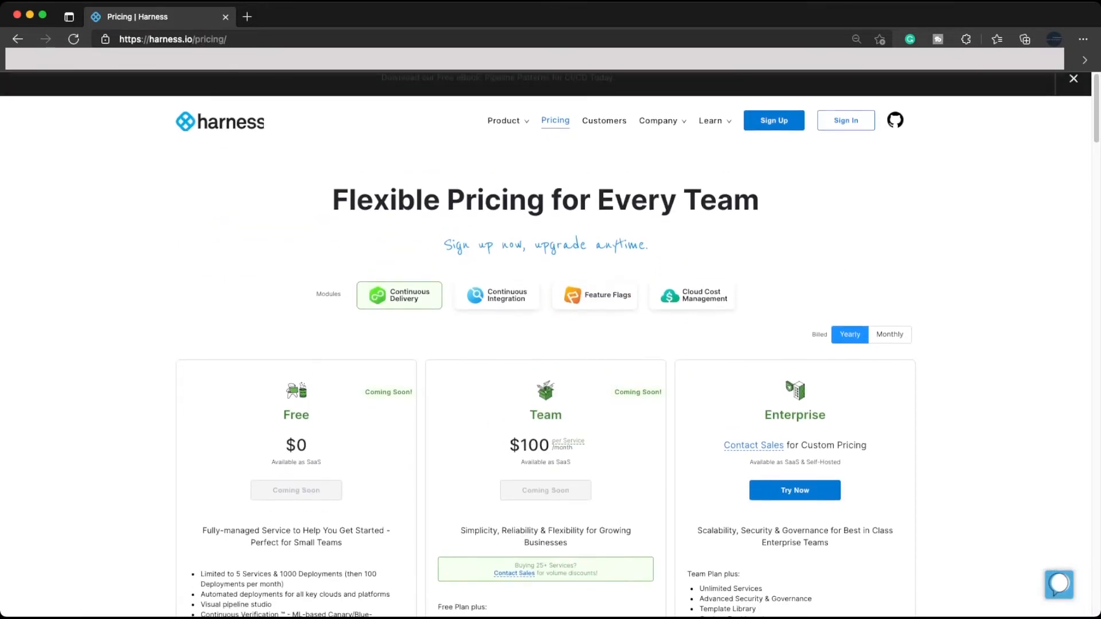
{"action": "key", "text": "super+equal"}
{"action": "key", "text": "super+equal"}
{"action": "scroll", "coordinate": [797, 322], "scroll_direction": "down", "scroll_amount": 3}
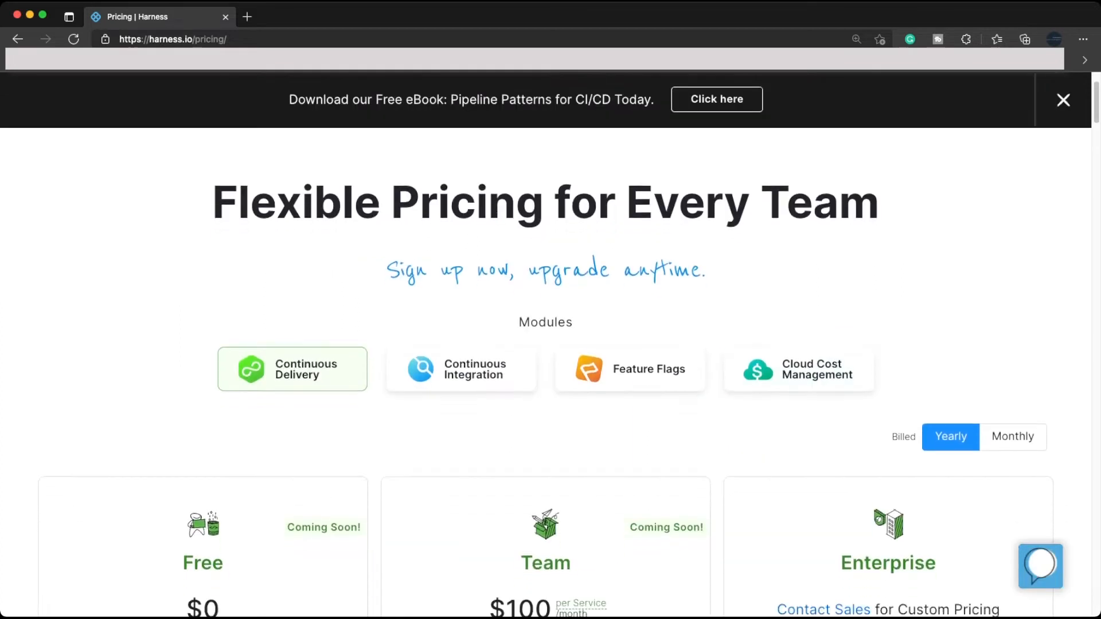
{"action": "scroll", "coordinate": [798, 321], "scroll_direction": "down", "scroll_amount": 1}
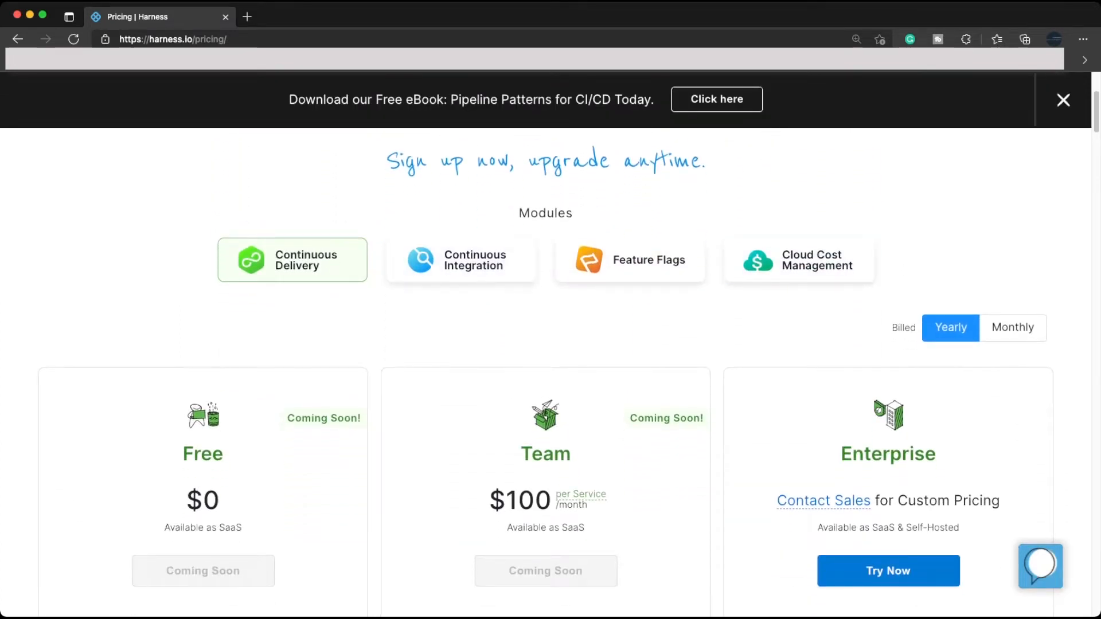
{"action": "left_click", "coordinate": [461, 260]}
{"action": "scroll", "coordinate": [462, 260], "scroll_direction": "down", "scroll_amount": 1}
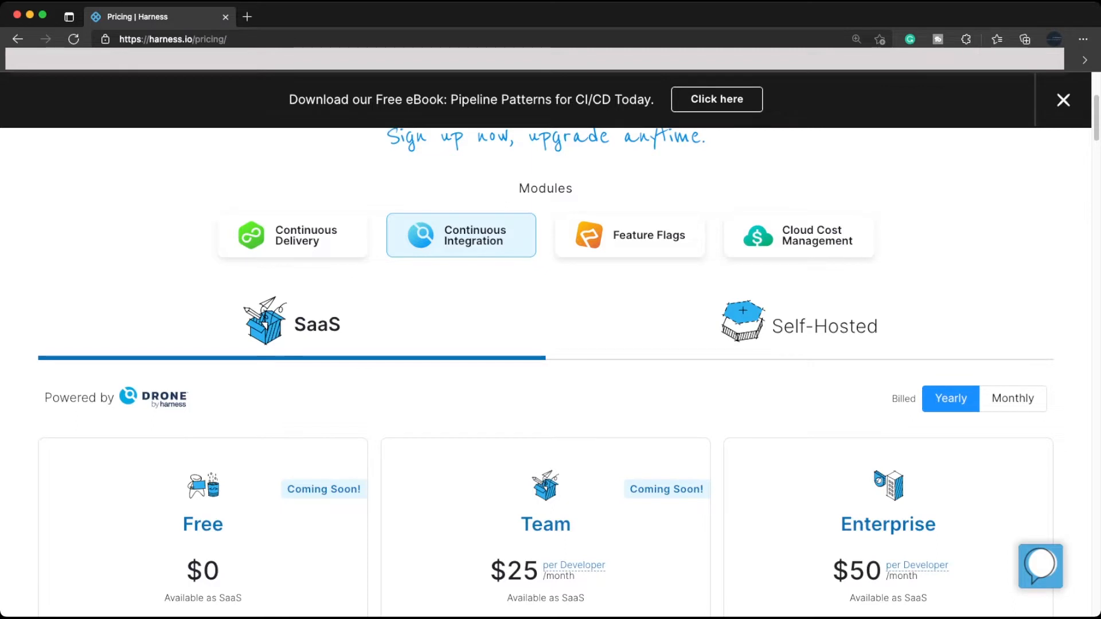
{"action": "left_click", "coordinate": [630, 235]}
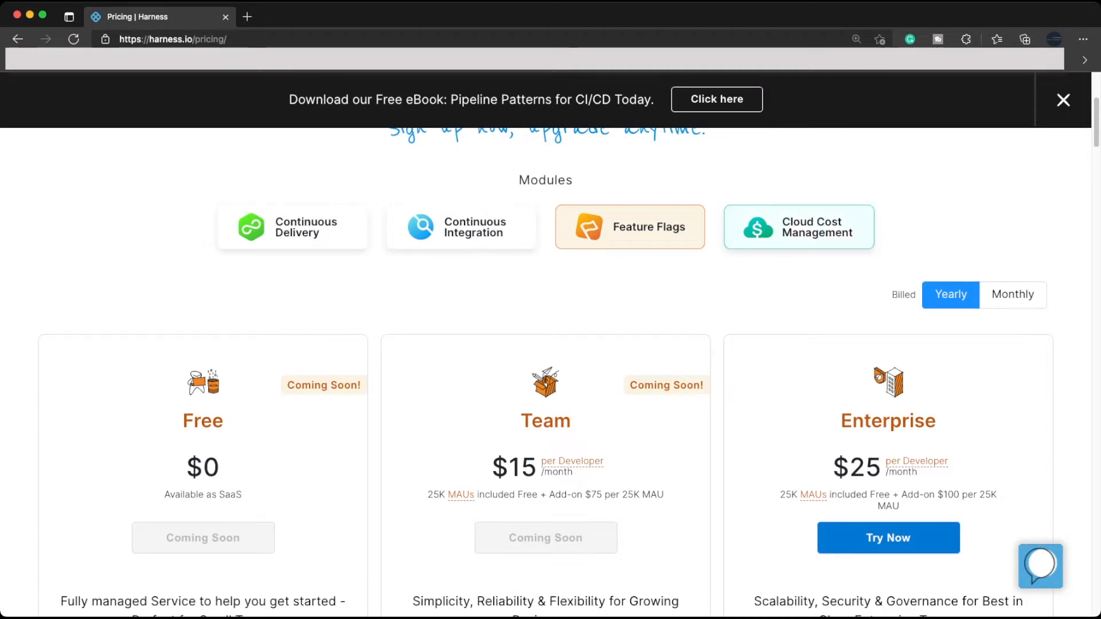
{"action": "left_click", "coordinate": [800, 227]}
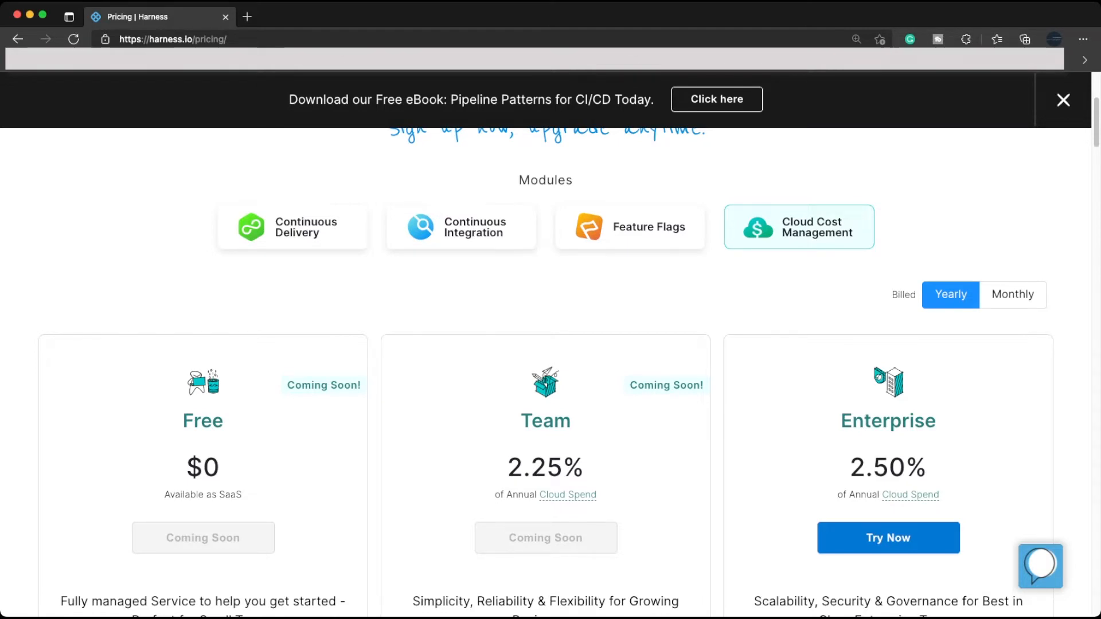
{"action": "left_click", "coordinate": [293, 227]}
Sign up for Harness with a GitHub account and authorize harness-app to access it
{"action": "scroll", "coordinate": [461, 227], "scroll_direction": "up", "scroll_amount": 4}
{"action": "mouse_move", "coordinate": [417, 167]}
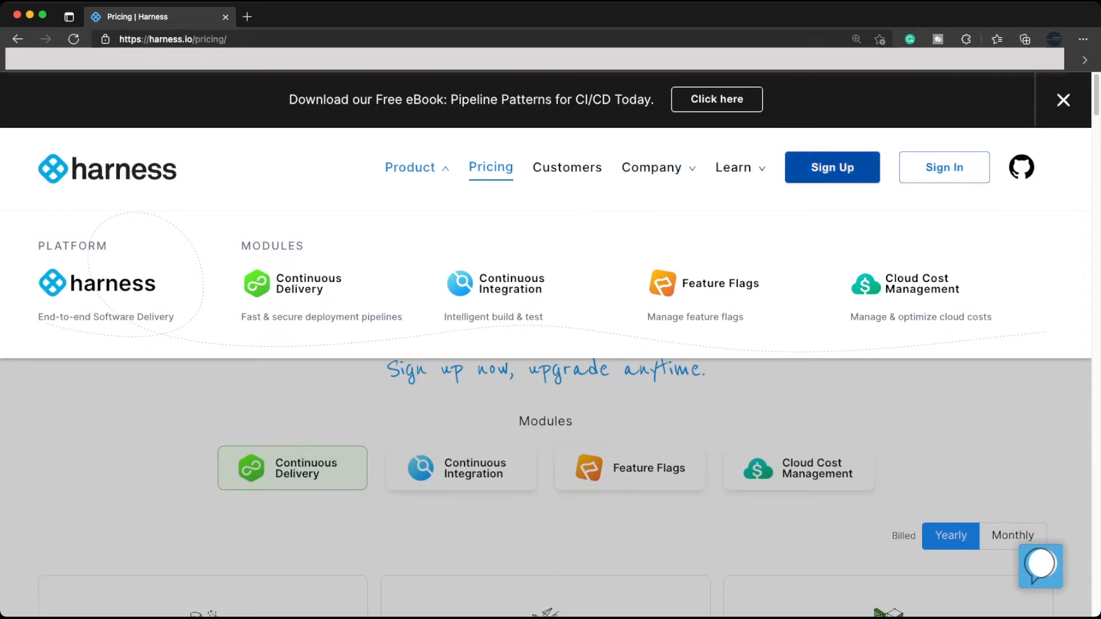
{"action": "left_click", "coordinate": [832, 167]}
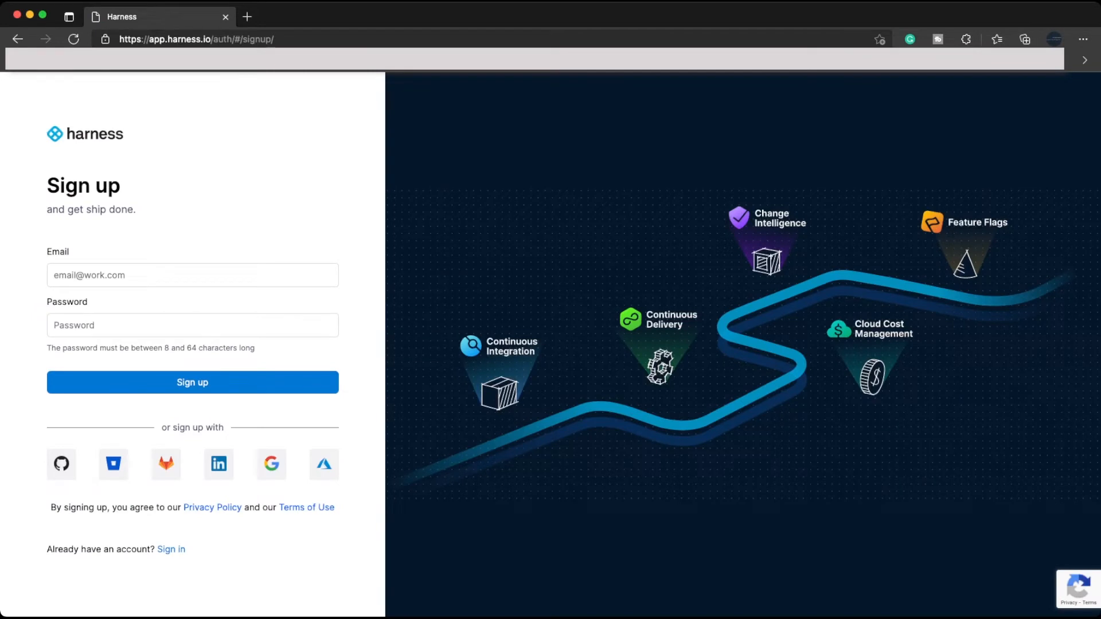
{"action": "left_click_drag", "start_coordinate": [136, 209], "coordinate": [65, 209]}
{"action": "left_click", "coordinate": [65, 209]}
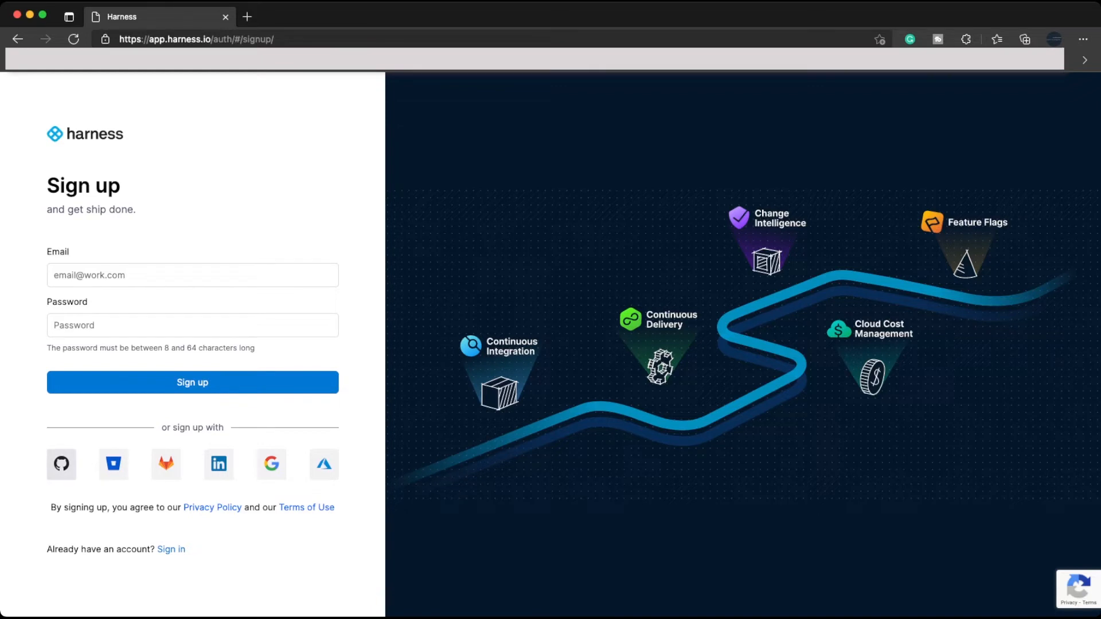
{"action": "left_click", "coordinate": [61, 464]}
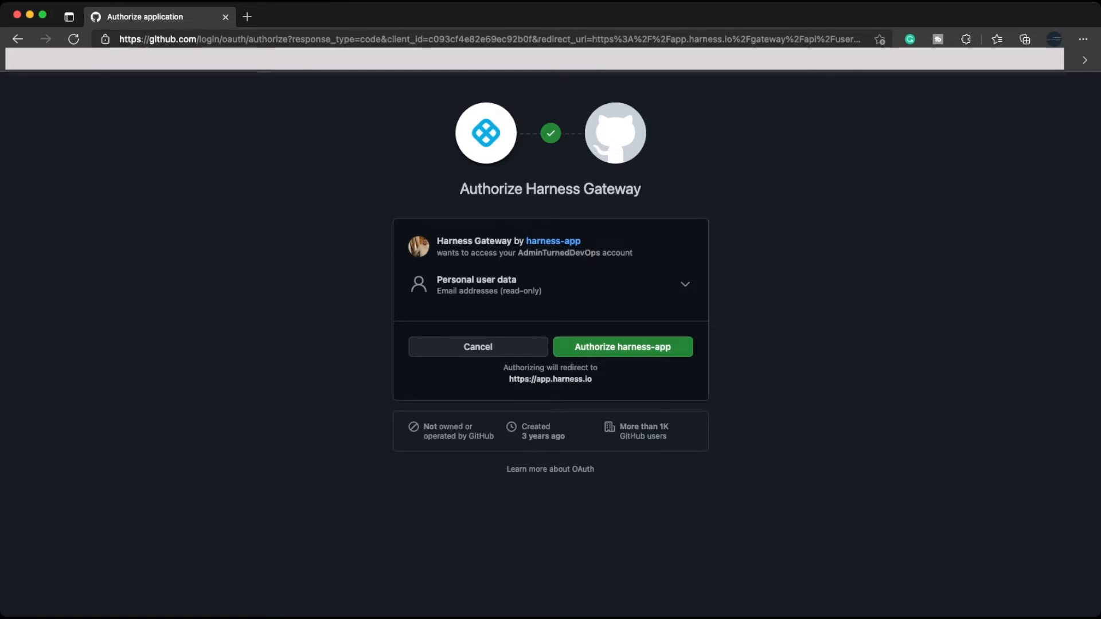
{"action": "left_click", "coordinate": [623, 347]}
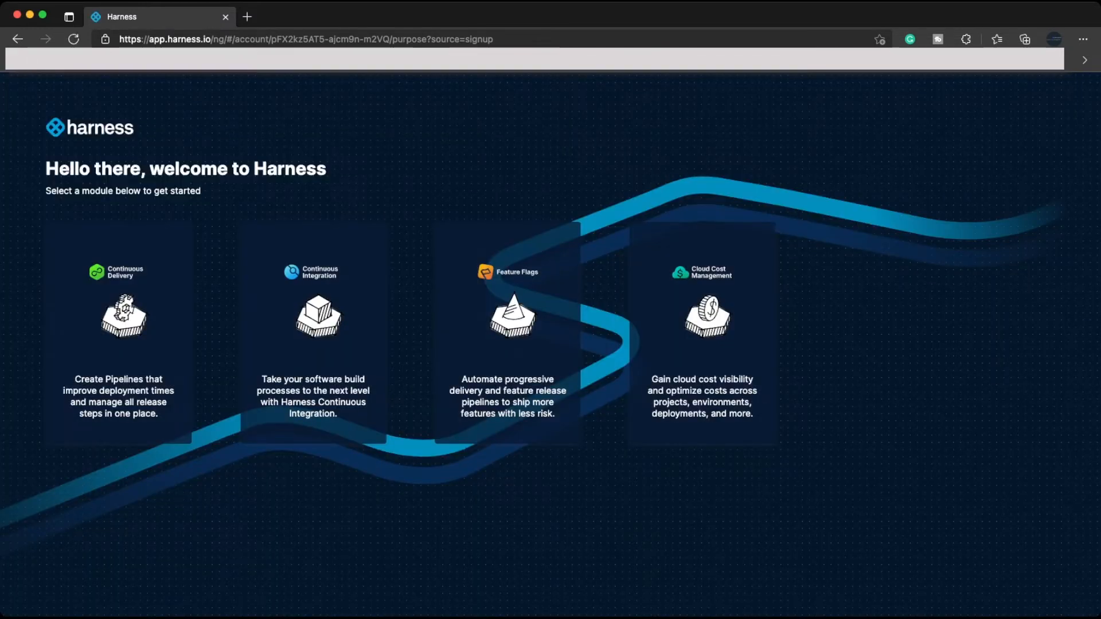
Choose Continuous Integration as the starting module and continue to its trial page
{"action": "key", "text": "super+equal"}
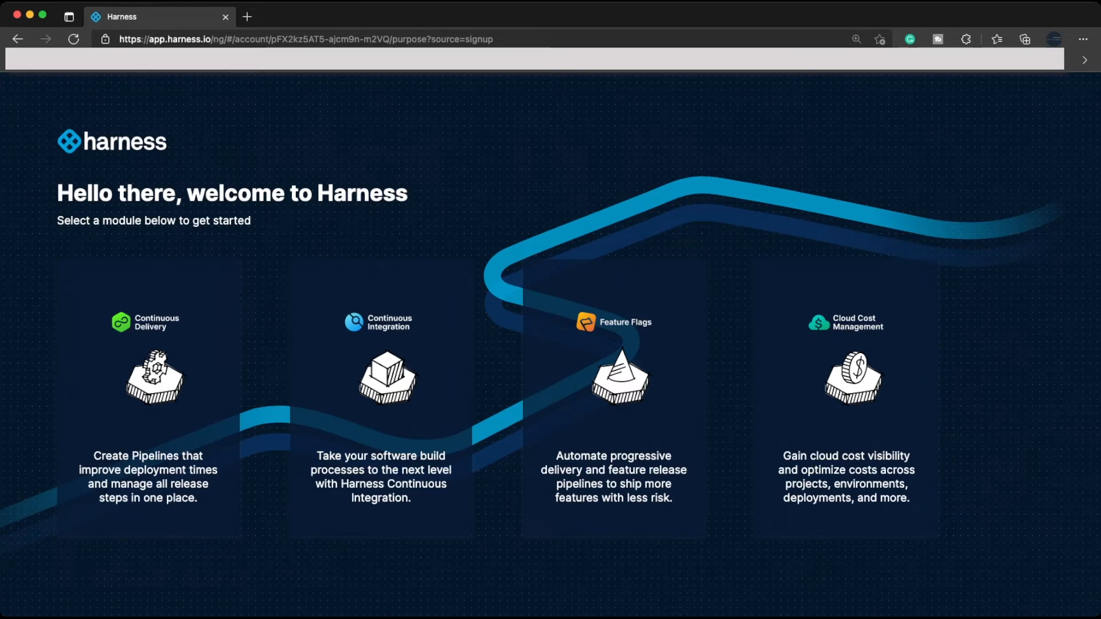
{"action": "left_click", "coordinate": [381, 398]}
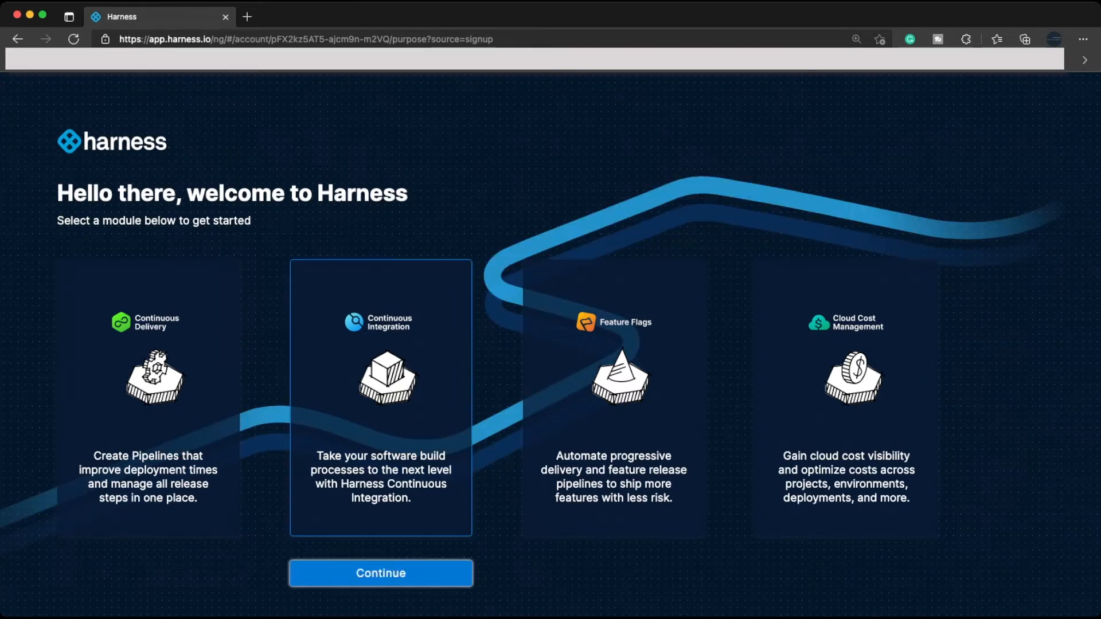
{"action": "left_click", "coordinate": [149, 398]}
{"action": "left_click", "coordinate": [381, 399]}
{"action": "left_click", "coordinate": [381, 574]}
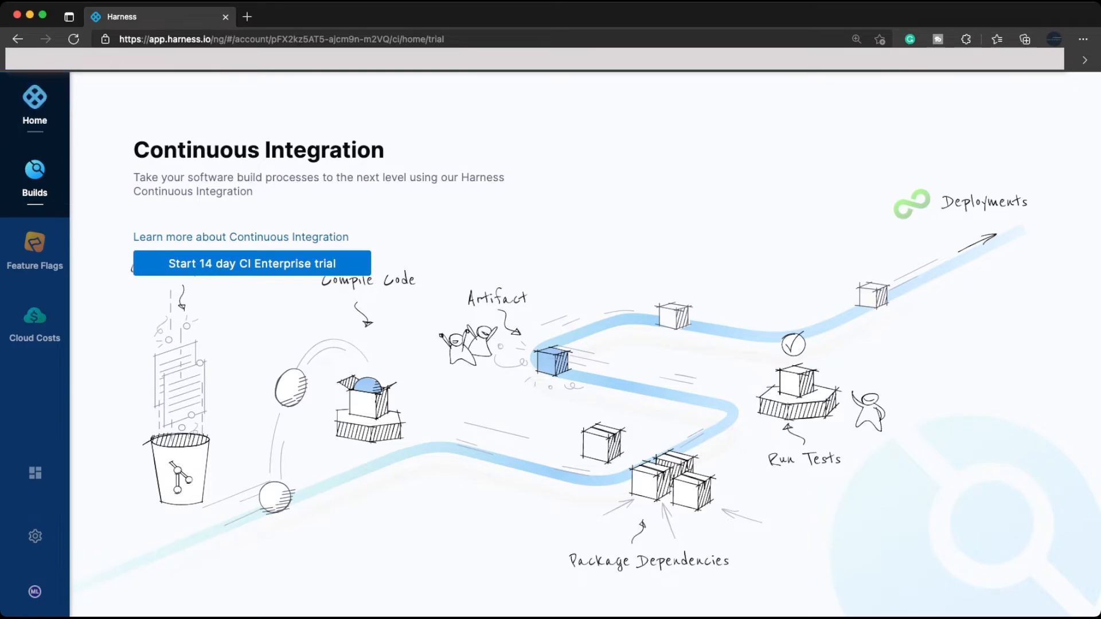
Look through the Home, Builds, Feature Flags and Cloud Costs pages
{"action": "left_click", "coordinate": [35, 106]}
{"action": "left_click", "coordinate": [35, 180]}
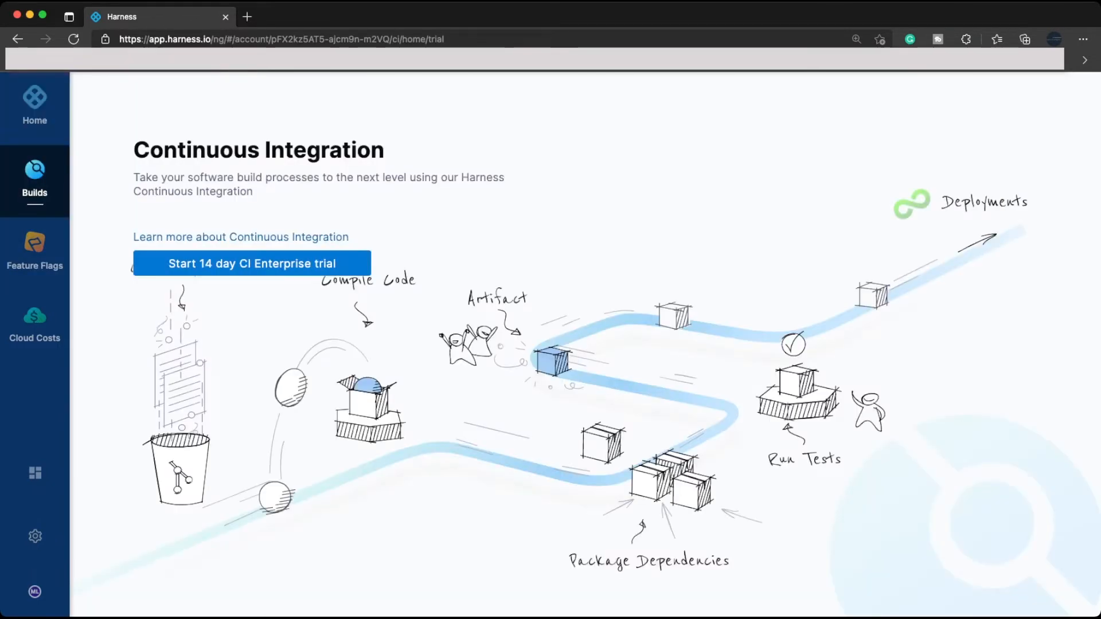
{"action": "left_click", "coordinate": [35, 252]}
{"action": "left_click", "coordinate": [35, 326]}
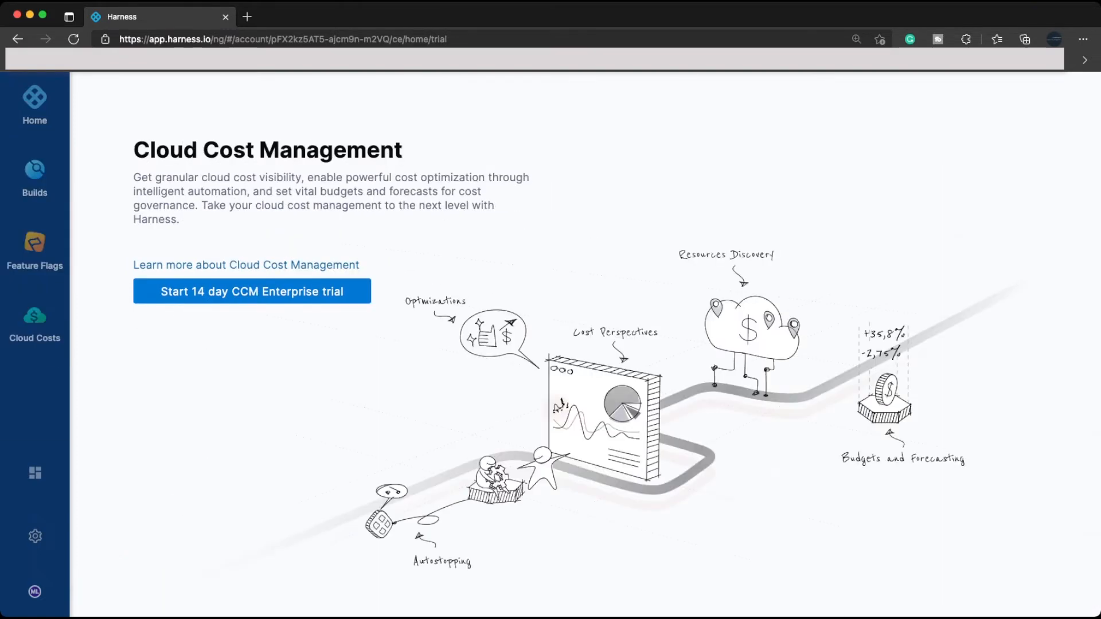
Browse the shared dashboards and their folders
{"action": "left_click", "coordinate": [35, 473]}
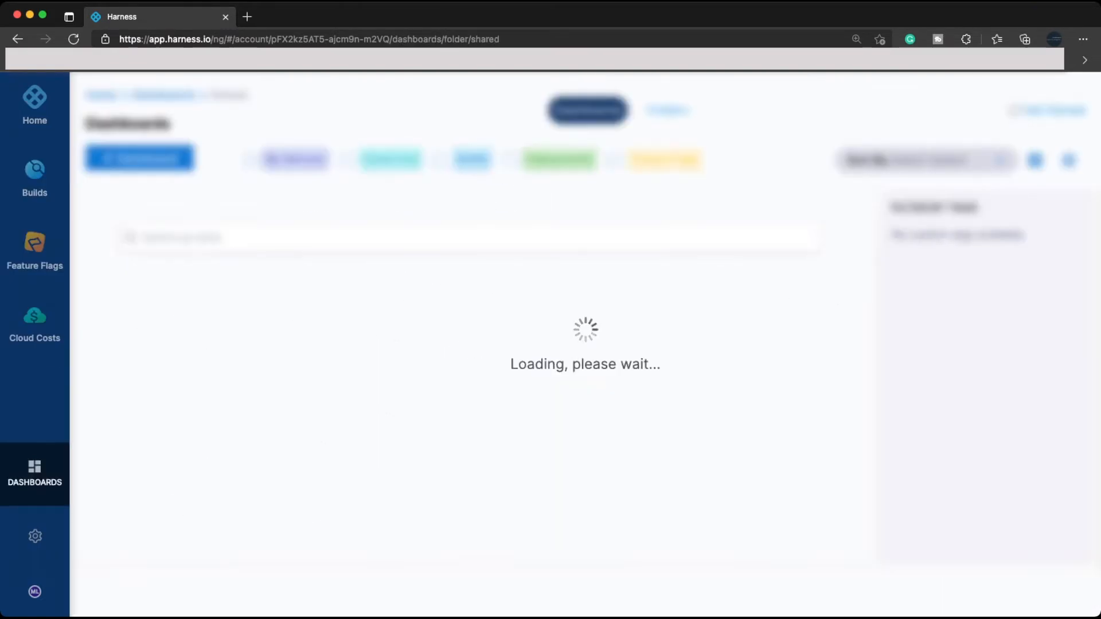
{"action": "scroll", "coordinate": [465, 381], "scroll_direction": "down", "scroll_amount": 1}
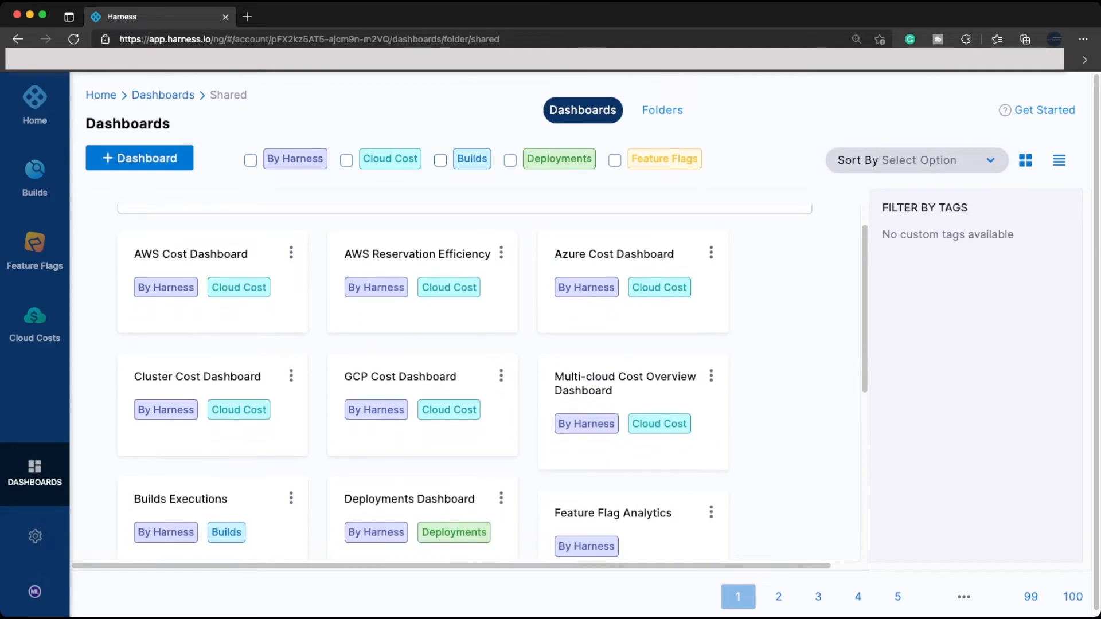
{"action": "scroll", "coordinate": [465, 381], "scroll_direction": "down", "scroll_amount": 5}
{"action": "scroll", "coordinate": [464, 381], "scroll_direction": "up", "scroll_amount": 5}
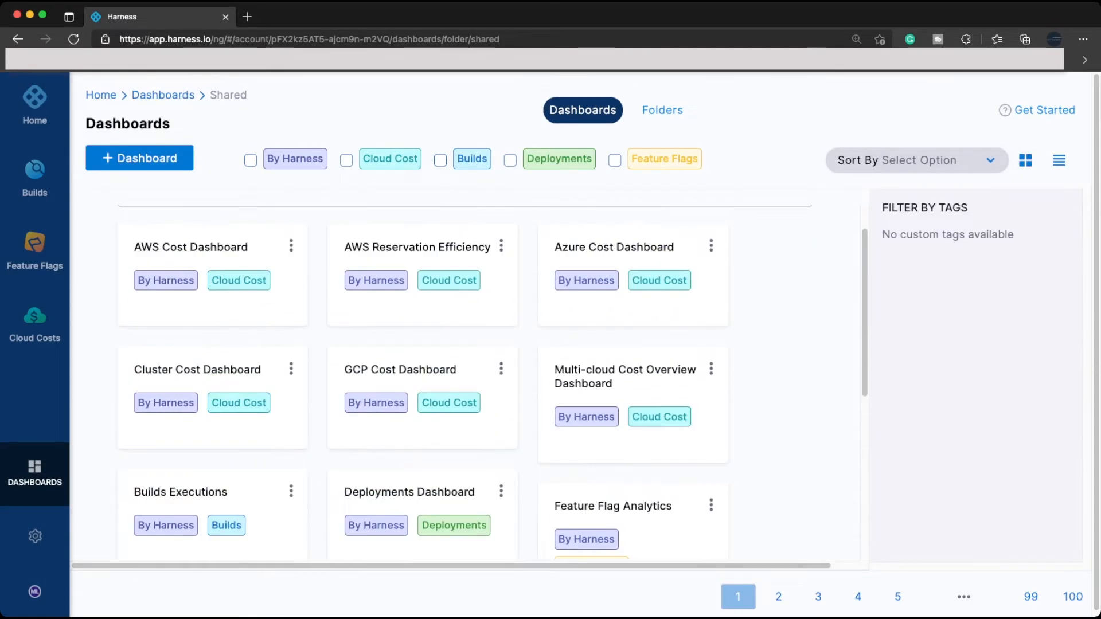
{"action": "scroll", "coordinate": [464, 381], "scroll_direction": "up", "scroll_amount": 1}
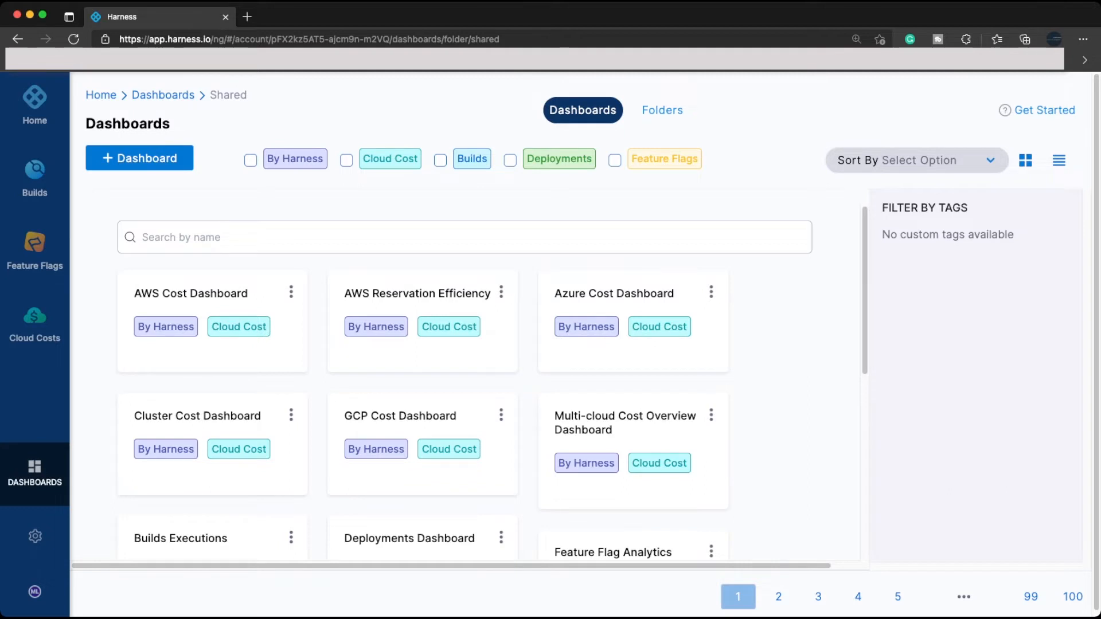
{"action": "left_click", "coordinate": [662, 110]}
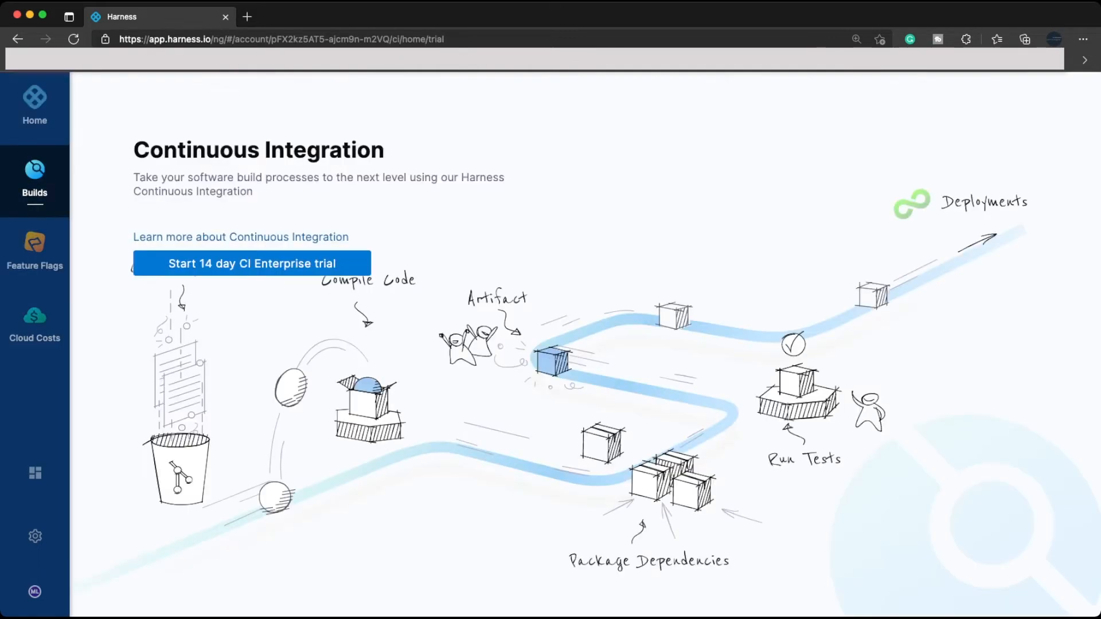
Start the 14 day CI Enterprise trial and name its new project python-test
{"action": "left_click", "coordinate": [252, 263]}
{"action": "left_click", "coordinate": [523, 217]}
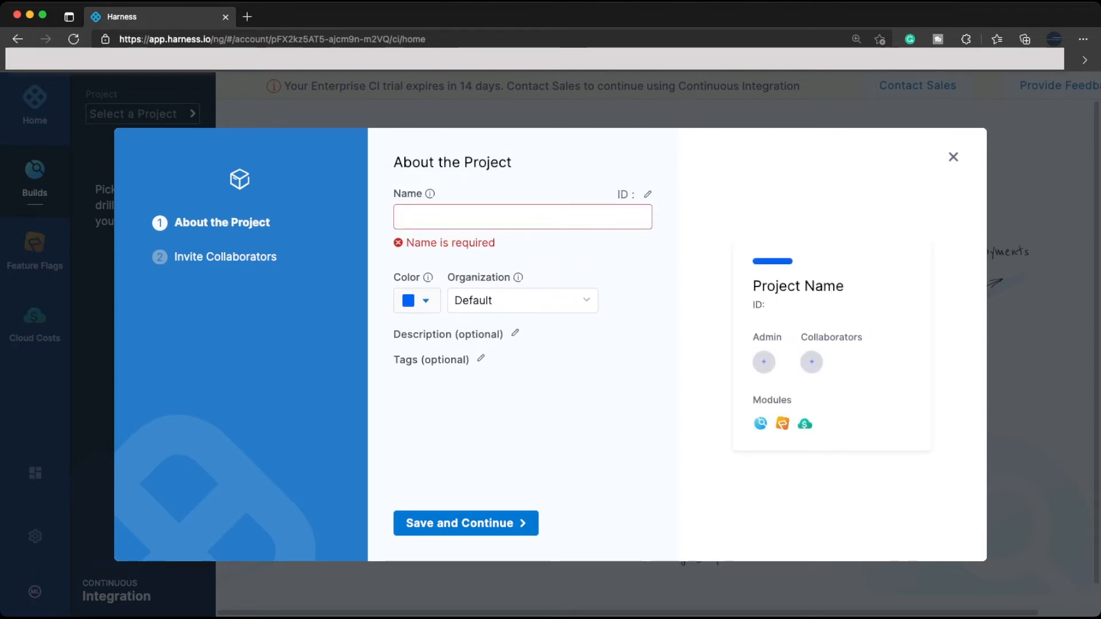
{"action": "type", "text": "python-test"}
Set the project's color to turquoise and its organization to Default
{"action": "key", "text": "Tab"}
{"action": "key", "text": "Return"}
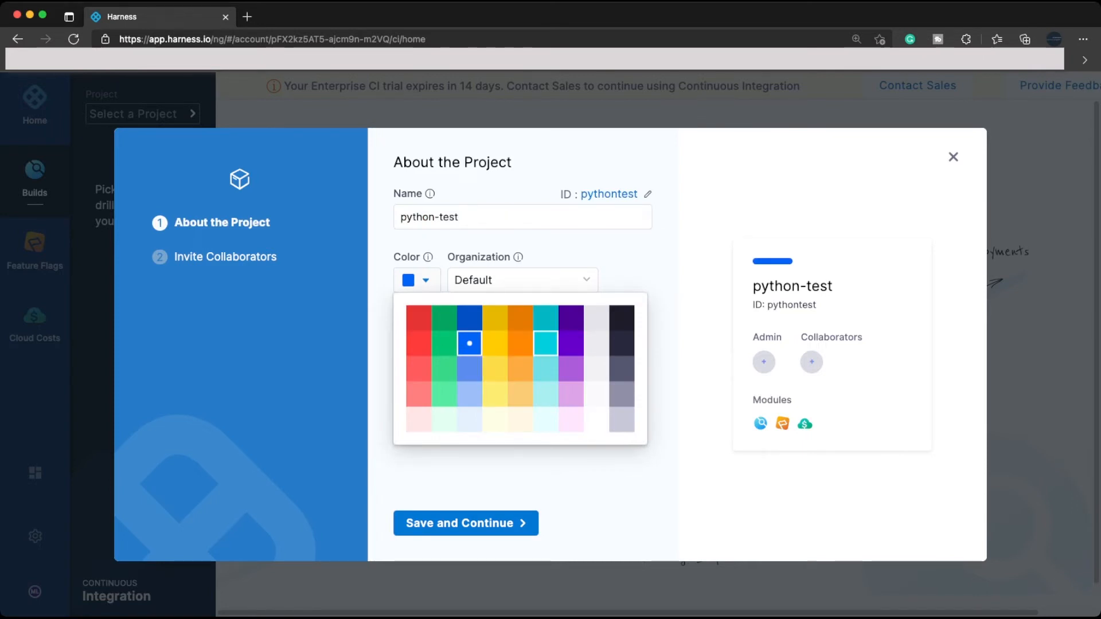
{"action": "left_click", "coordinate": [546, 343]}
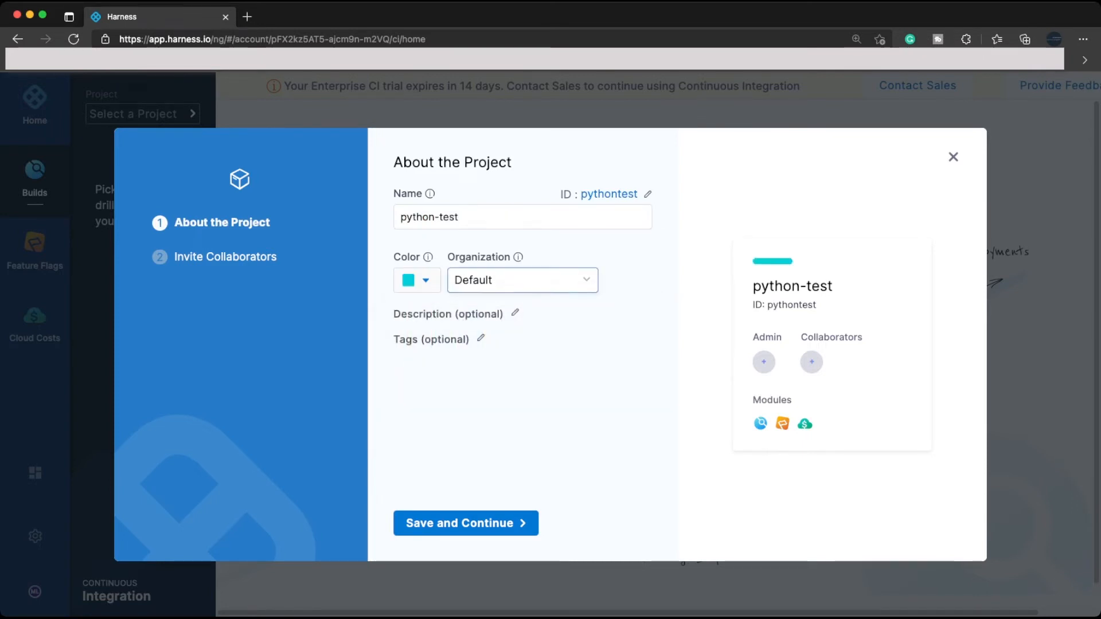
{"action": "left_click", "coordinate": [523, 280]}
{"action": "left_click", "coordinate": [523, 308]}
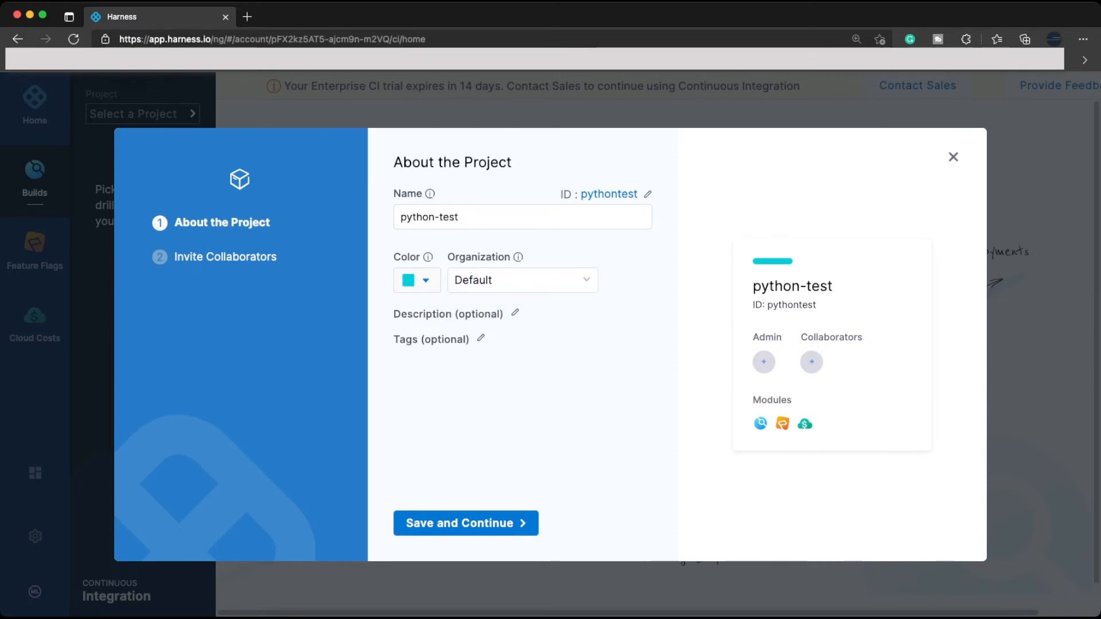
{"action": "left_click", "coordinate": [523, 281]}
{"action": "left_click", "coordinate": [523, 309]}
Add the description "Test build with Python code" to the project
{"action": "left_click", "coordinate": [515, 313]}
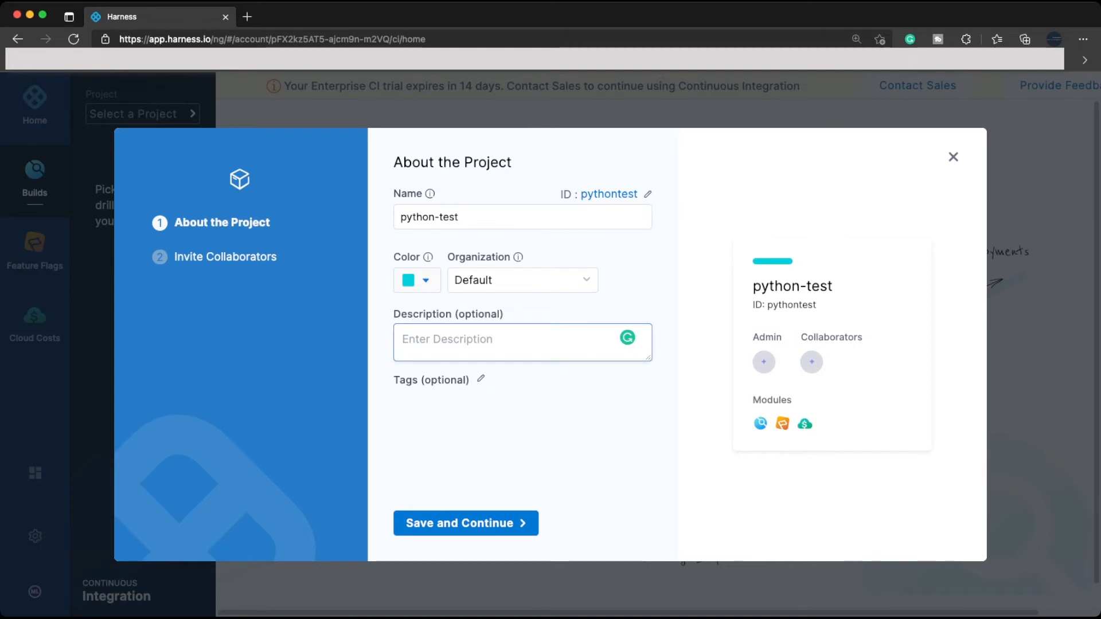
{"action": "type", "text": "Test build with y"}
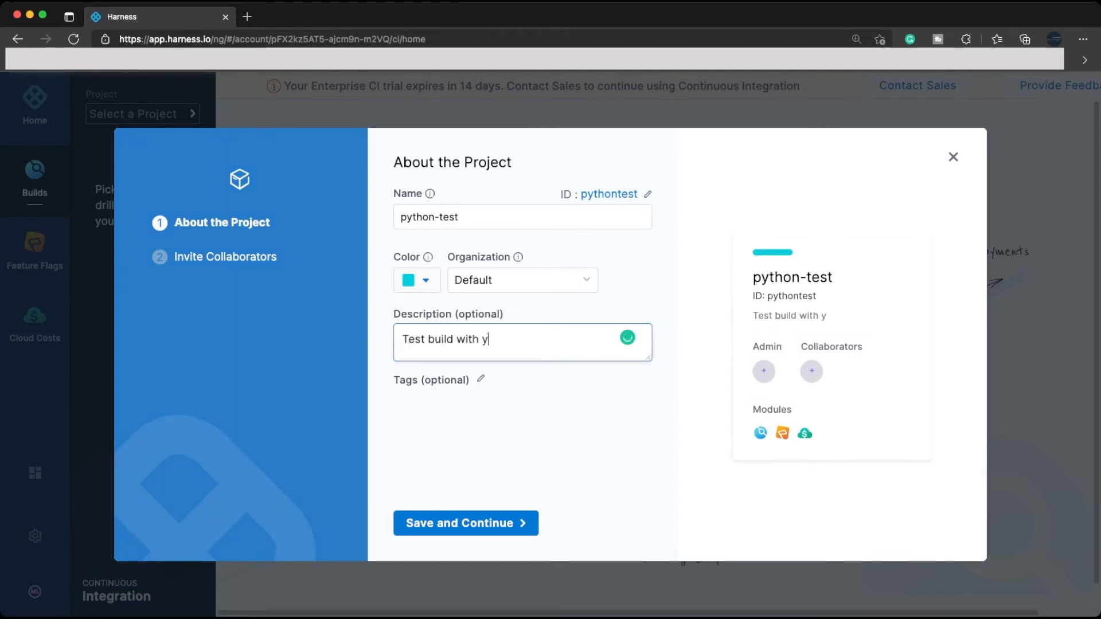
{"action": "key", "text": "BackSpace"}
{"action": "type", "text": "Python code"}
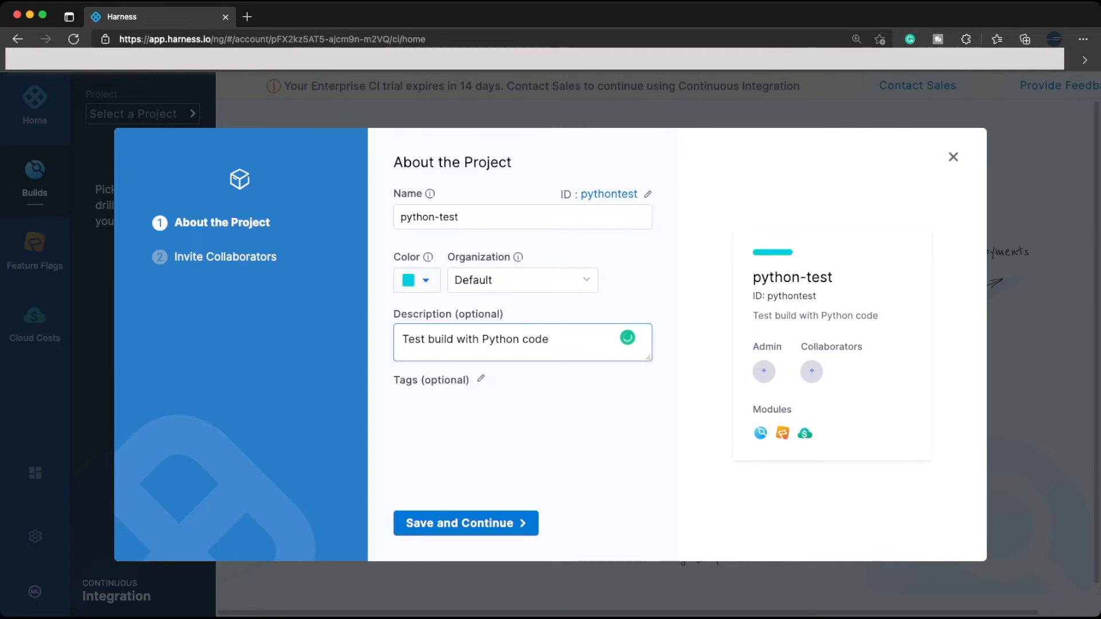
Enter dev as the project's tag and save the project without inviting collaborators
{"action": "left_click", "coordinate": [481, 379]}
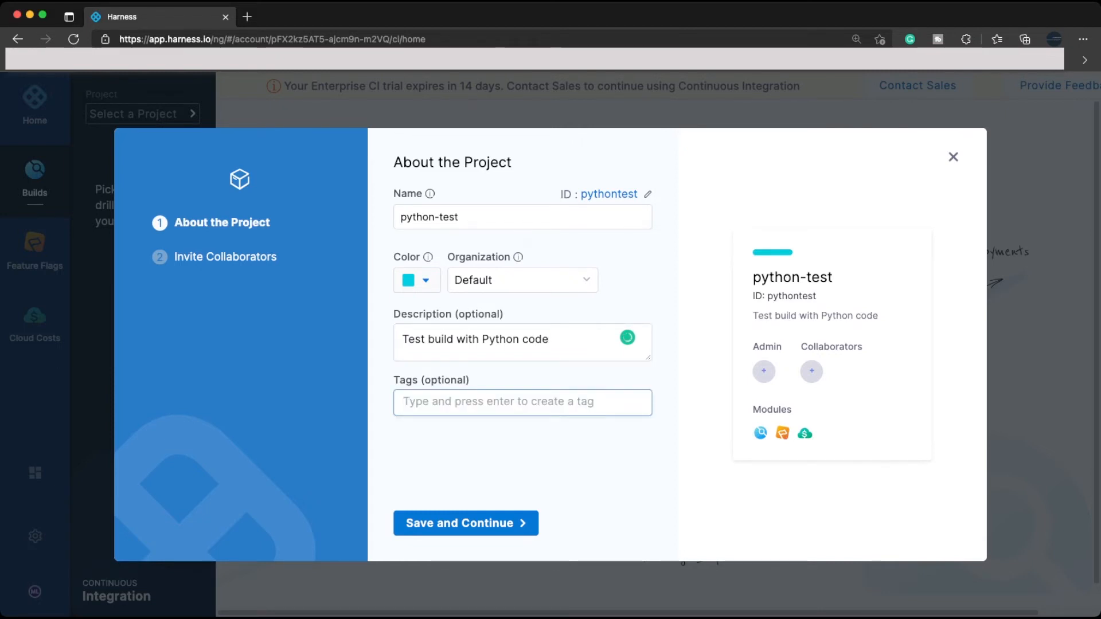
{"action": "type", "text": "dev"}
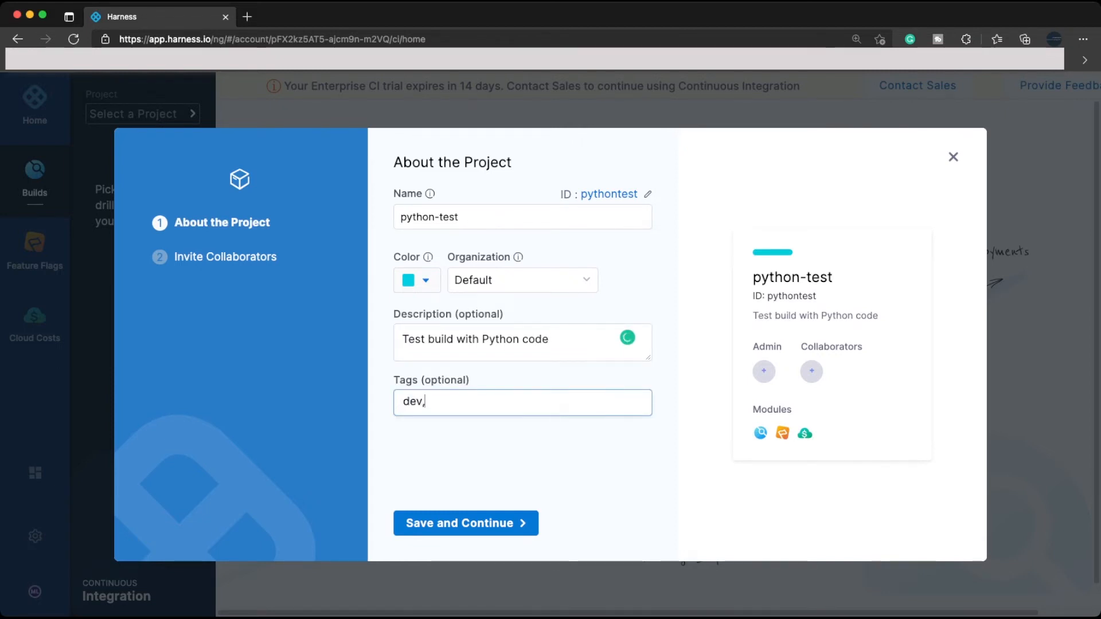
{"action": "type", "text": ","}
{"action": "key", "text": "BackSpace"}
{"action": "key", "text": "Tab"}
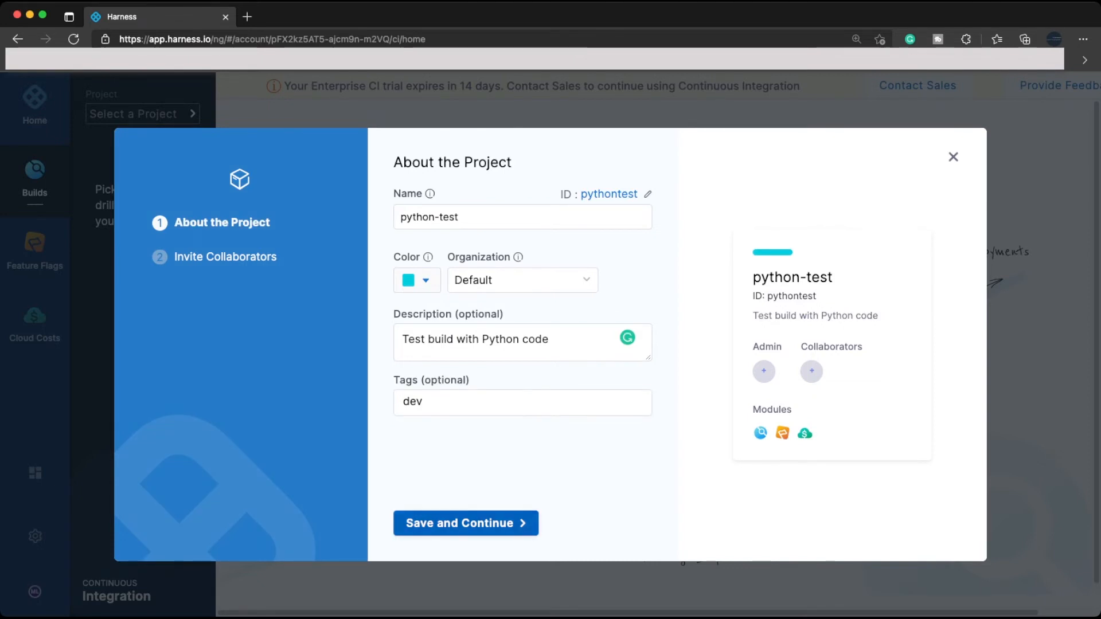
{"action": "left_click", "coordinate": [466, 523]}
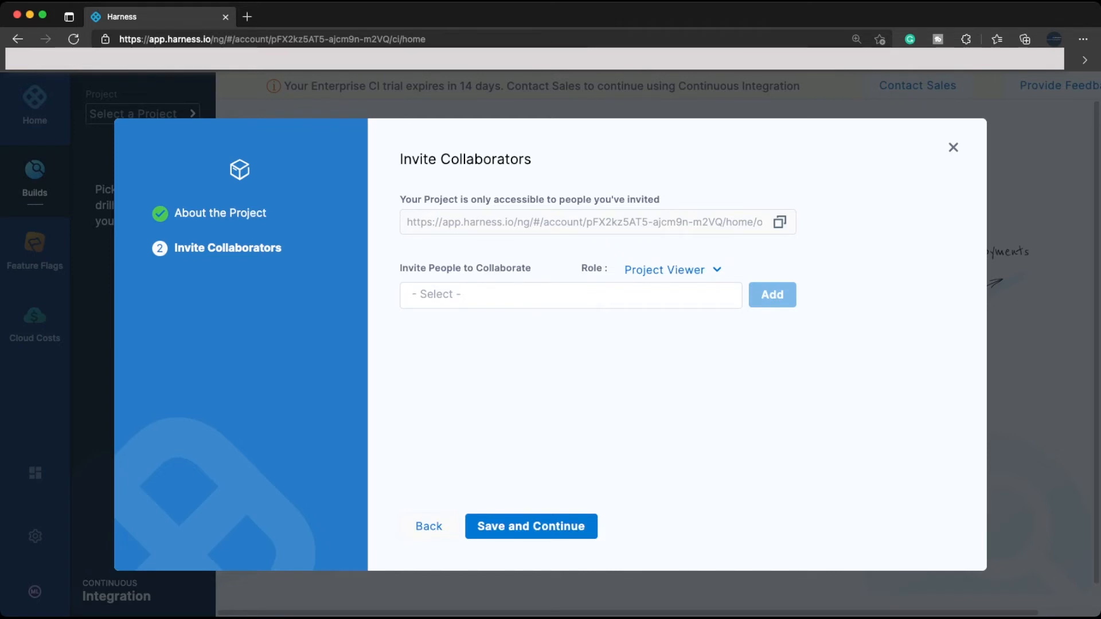
{"action": "left_click", "coordinate": [531, 526]}
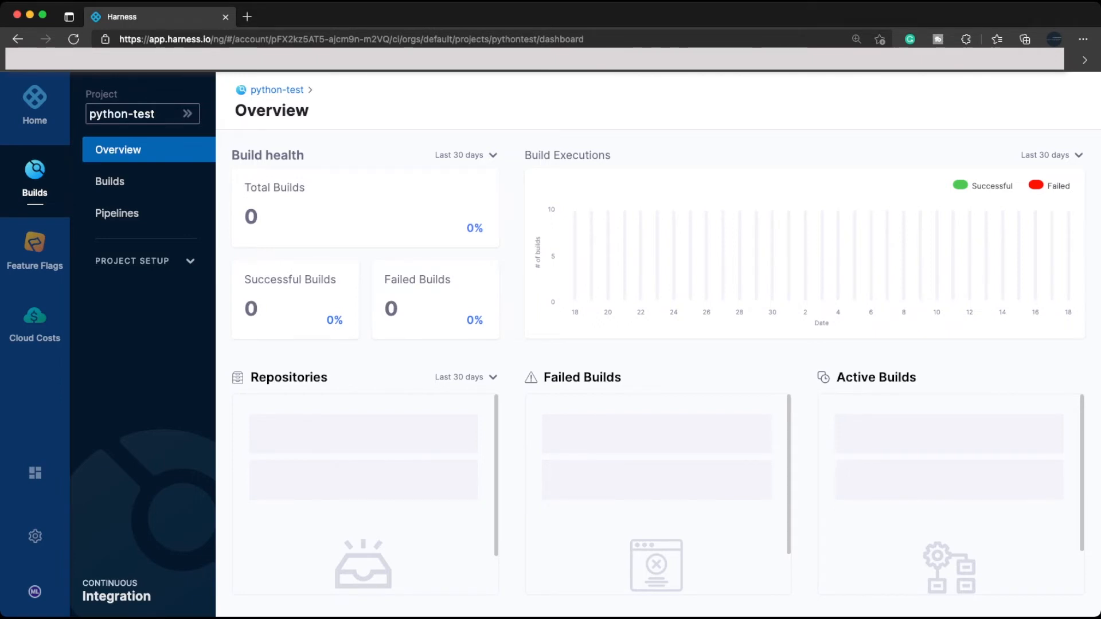
View the time range options of the Build Executions chart without changing the range
{"action": "left_click", "coordinate": [1052, 156]}
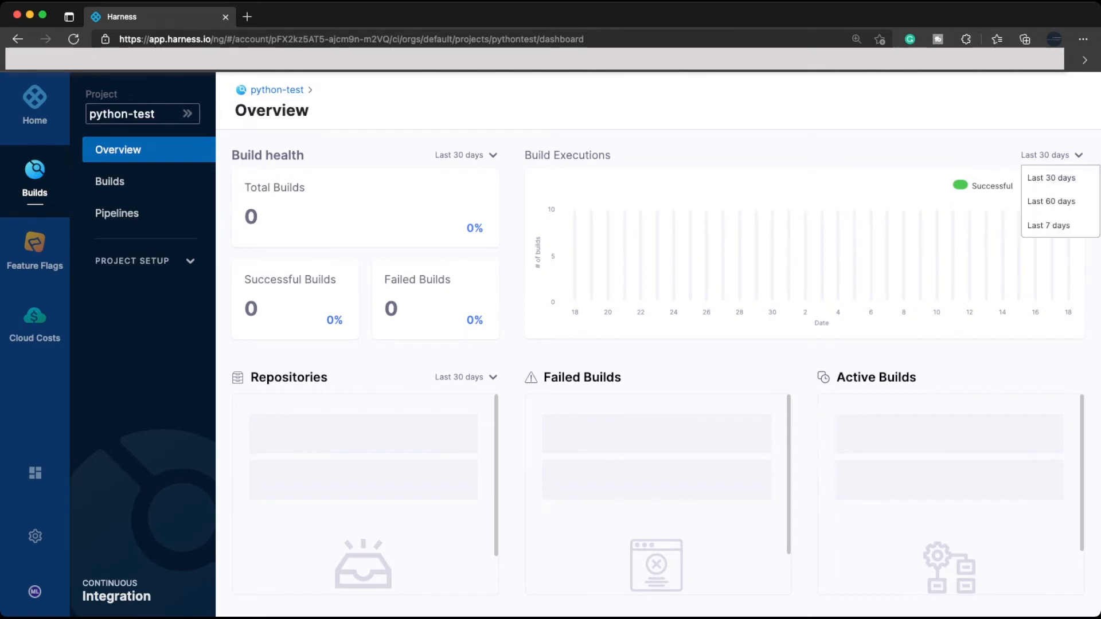
{"action": "left_click", "coordinate": [1051, 155]}
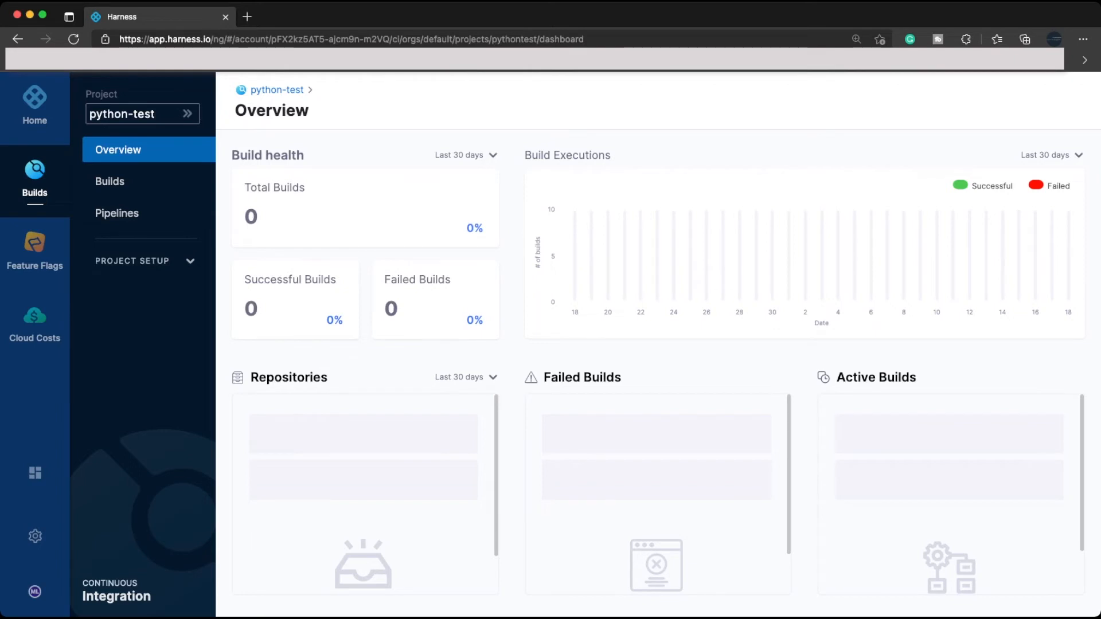
Check the project's builds and the list of pipelines available to run
{"action": "left_click", "coordinate": [109, 181]}
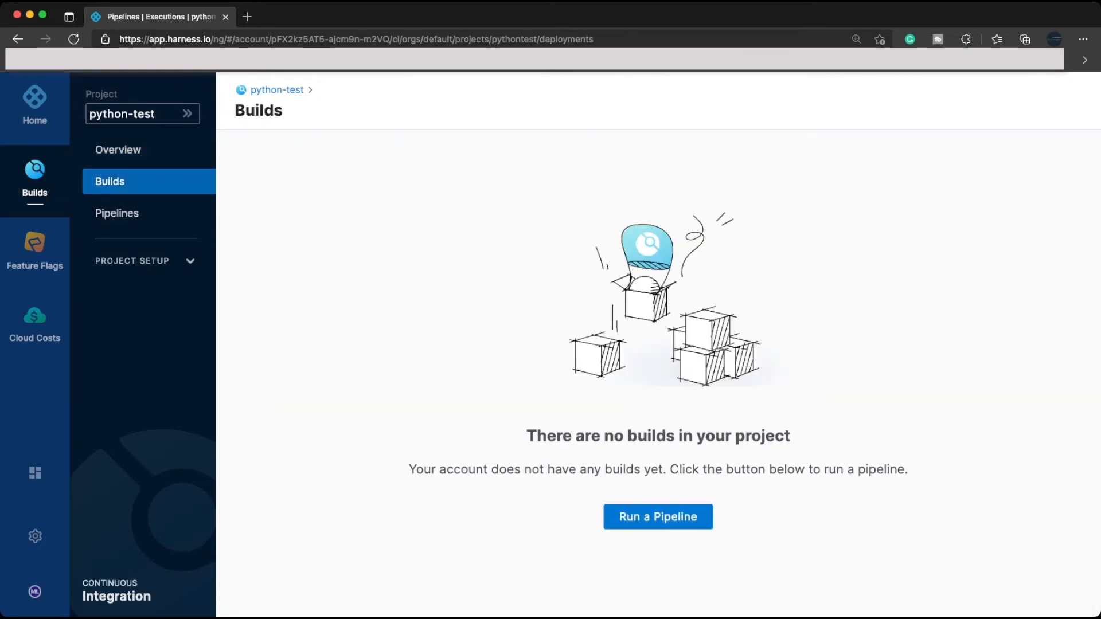
{"action": "left_click", "coordinate": [658, 517]}
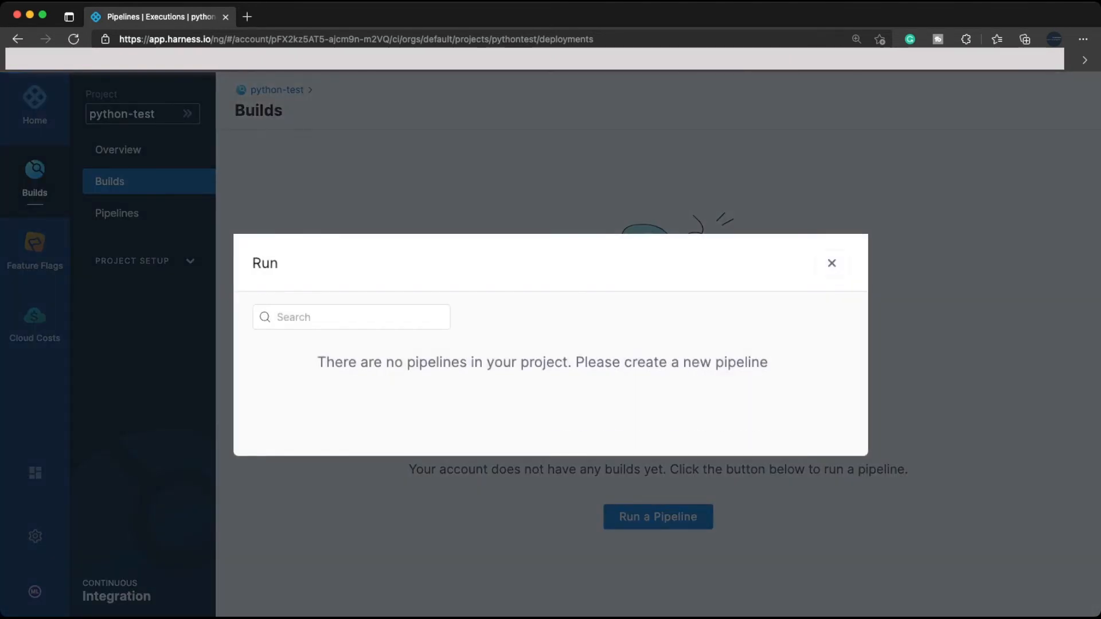
{"action": "left_click", "coordinate": [831, 263]}
Create a new pipeline named pythontestbuild in the python-test project
{"action": "left_click", "coordinate": [117, 213]}
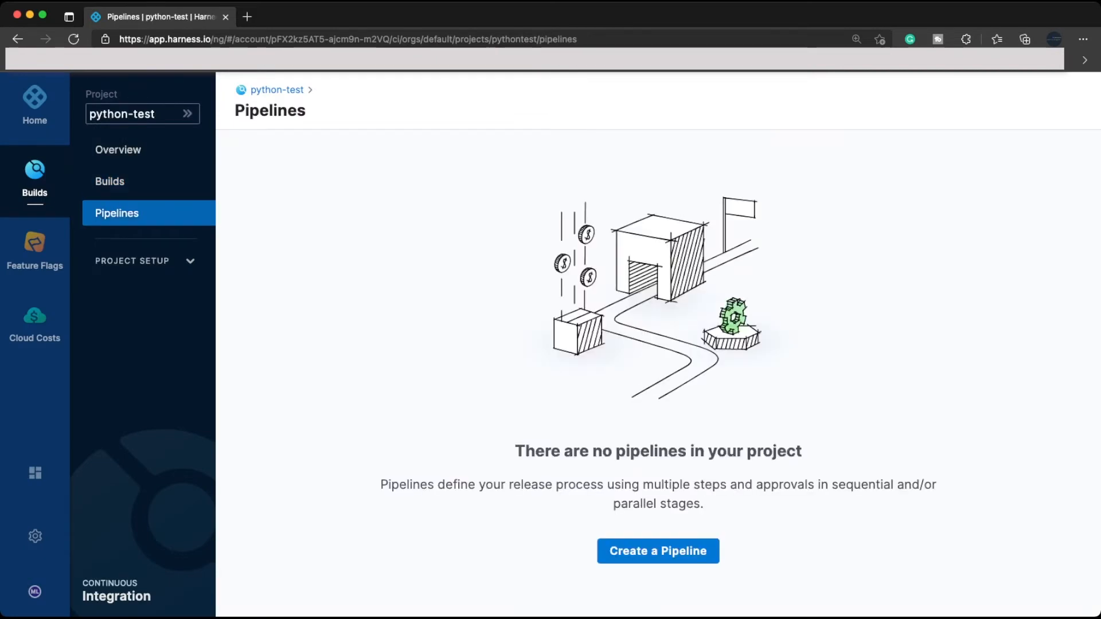
{"action": "left_click", "coordinate": [658, 551]}
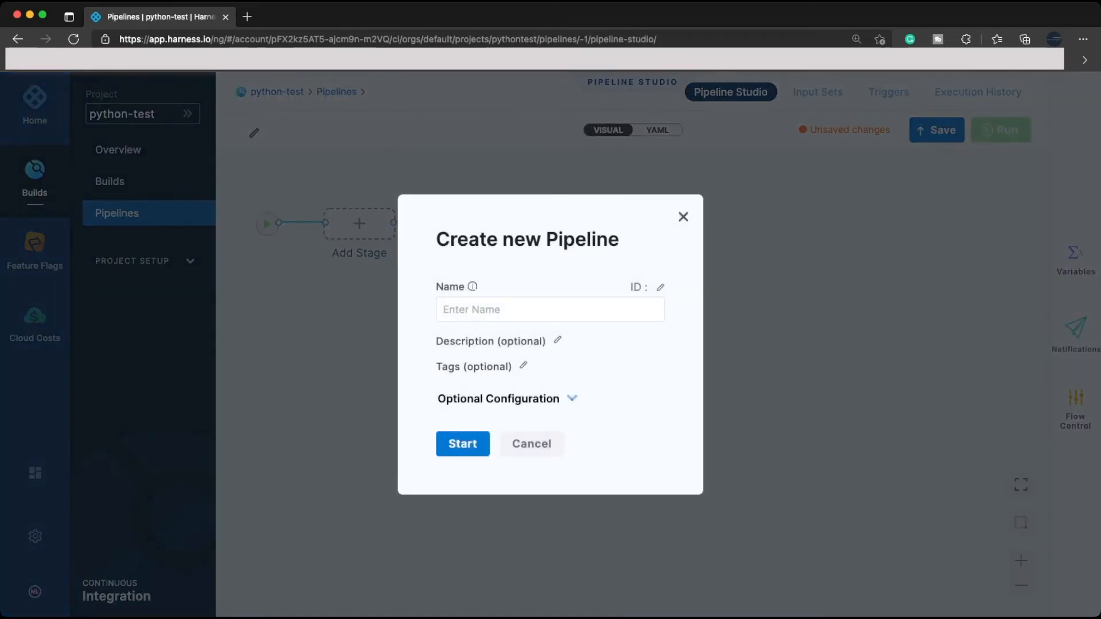
{"action": "left_click", "coordinate": [550, 300]}
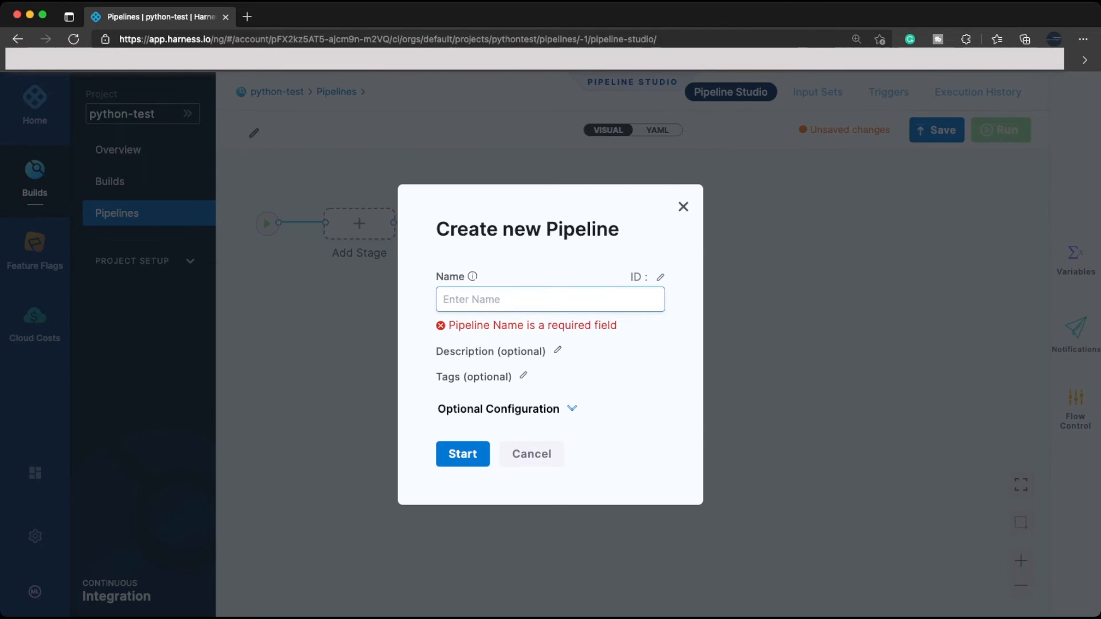
{"action": "type", "text": "py"}
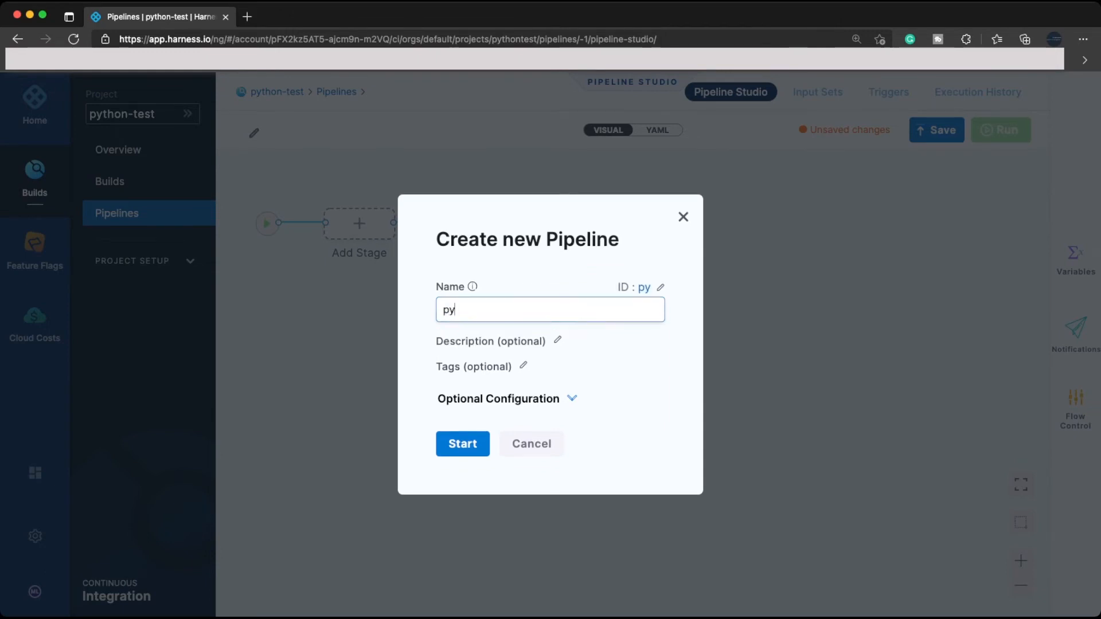
{"action": "type", "text": "thontestbuild"}
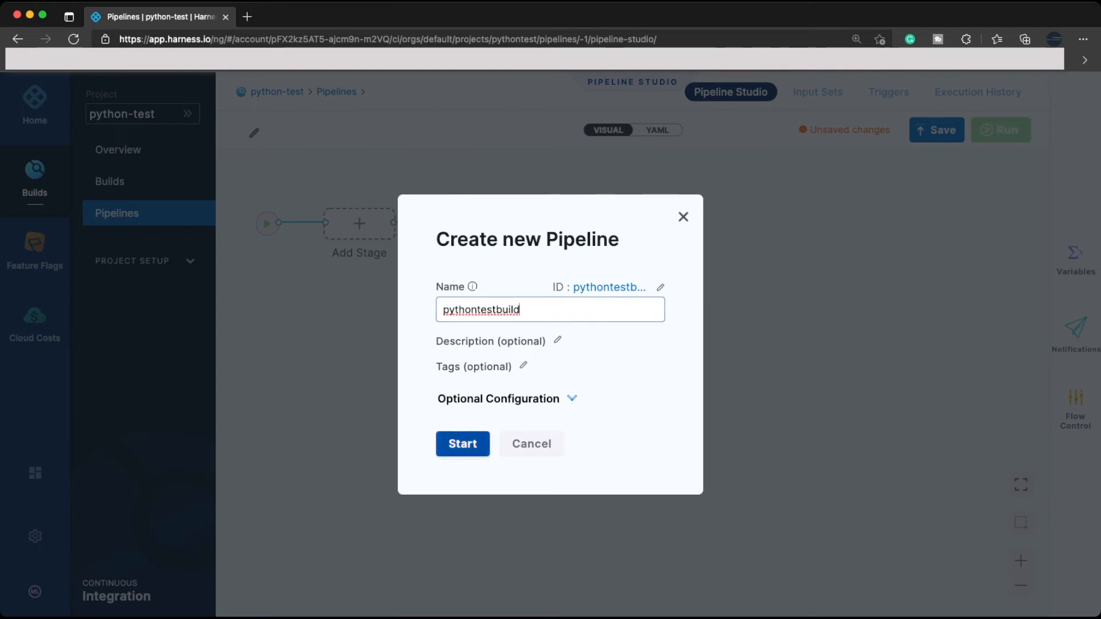
{"action": "left_click", "coordinate": [462, 444]}
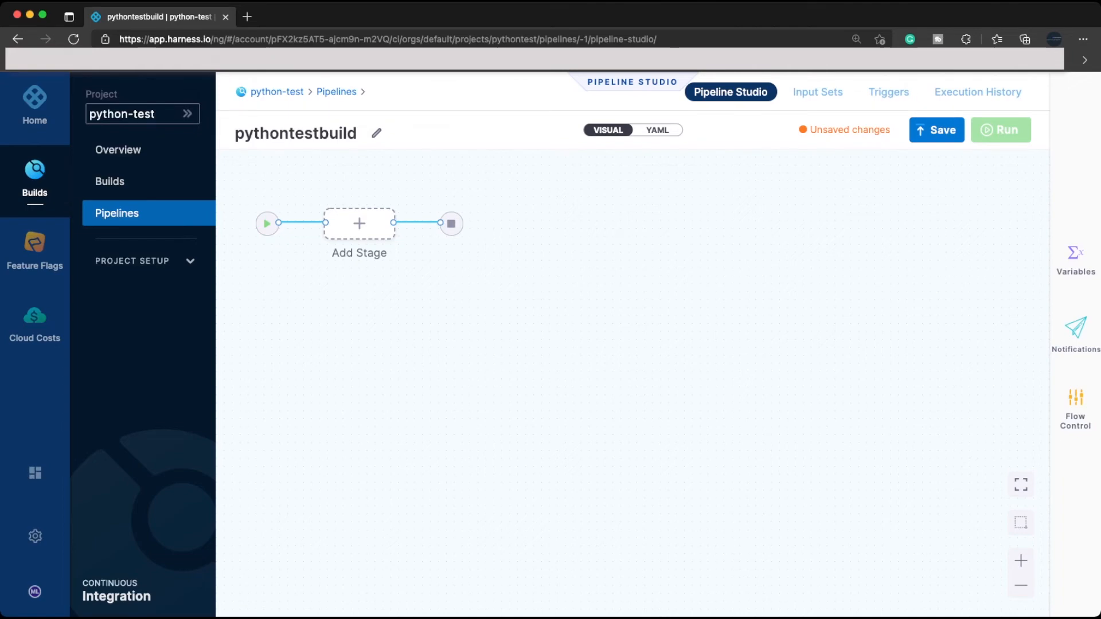
View the pipeline's YAML definition and return to the visual editor
{"action": "left_click", "coordinate": [657, 130]}
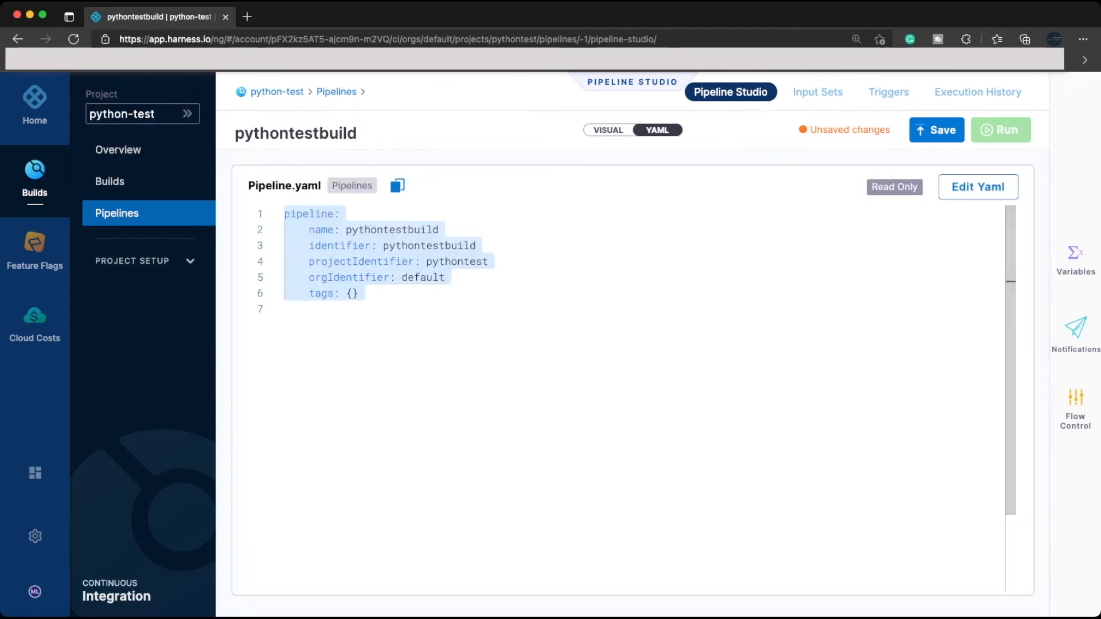
{"action": "left_click", "coordinate": [360, 293]}
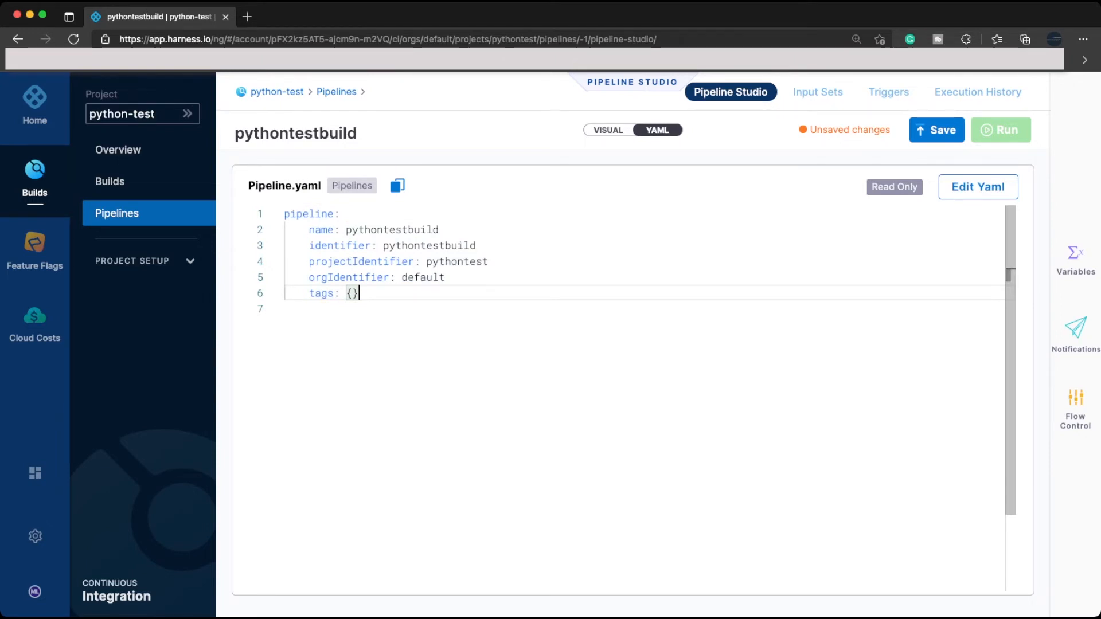
{"action": "left_click", "coordinate": [608, 130]}
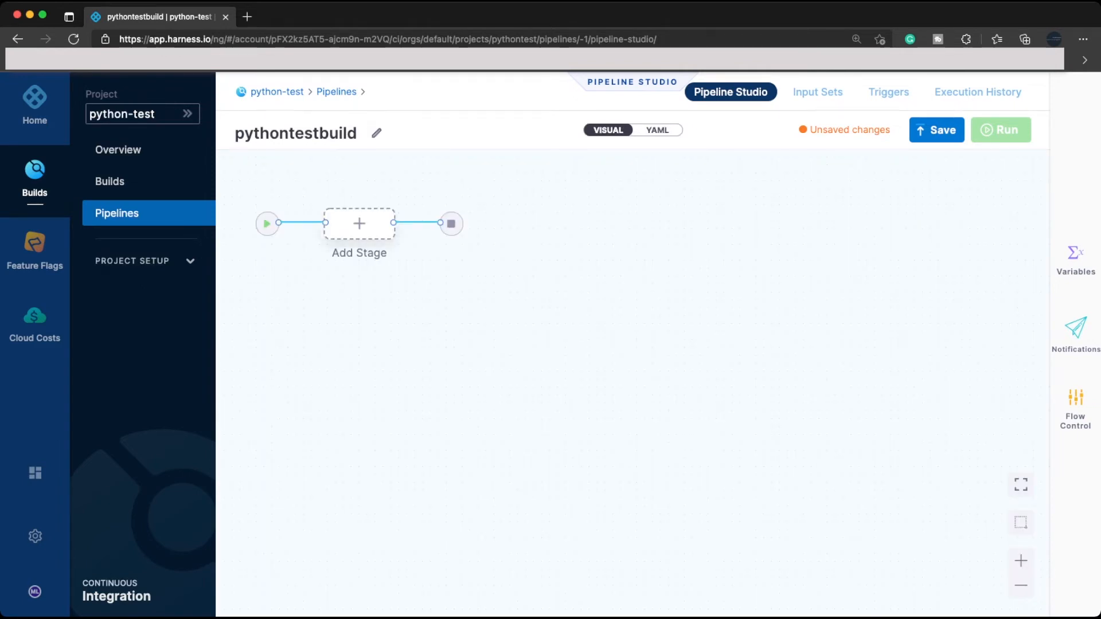
Add a stage of type Build to the pipeline and name it dev
{"action": "left_click", "coordinate": [359, 223]}
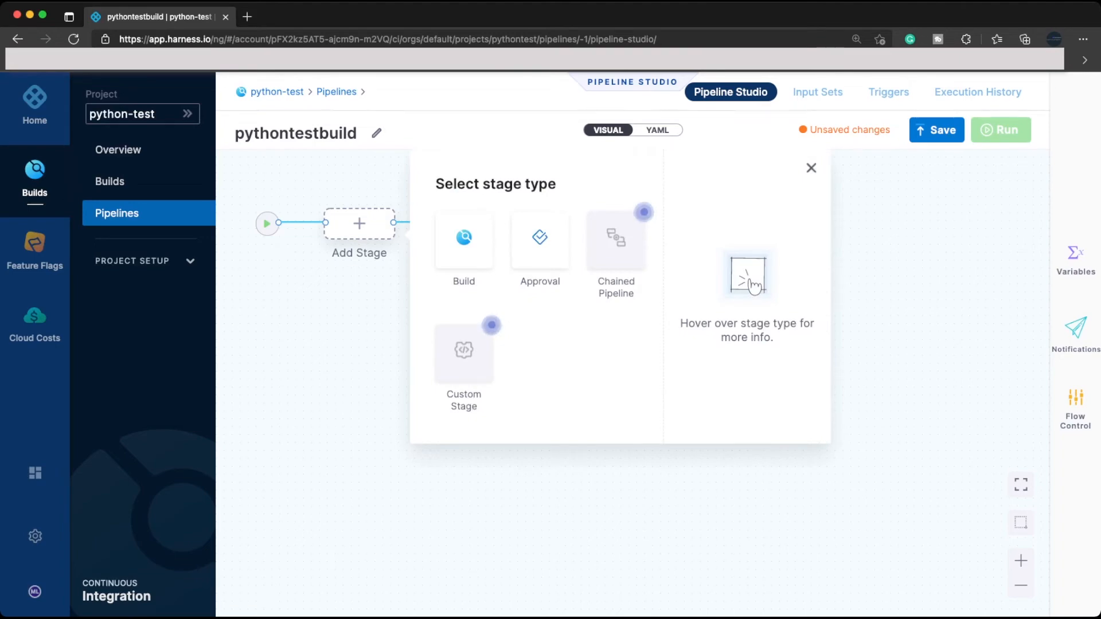
{"action": "mouse_move", "coordinate": [464, 353]}
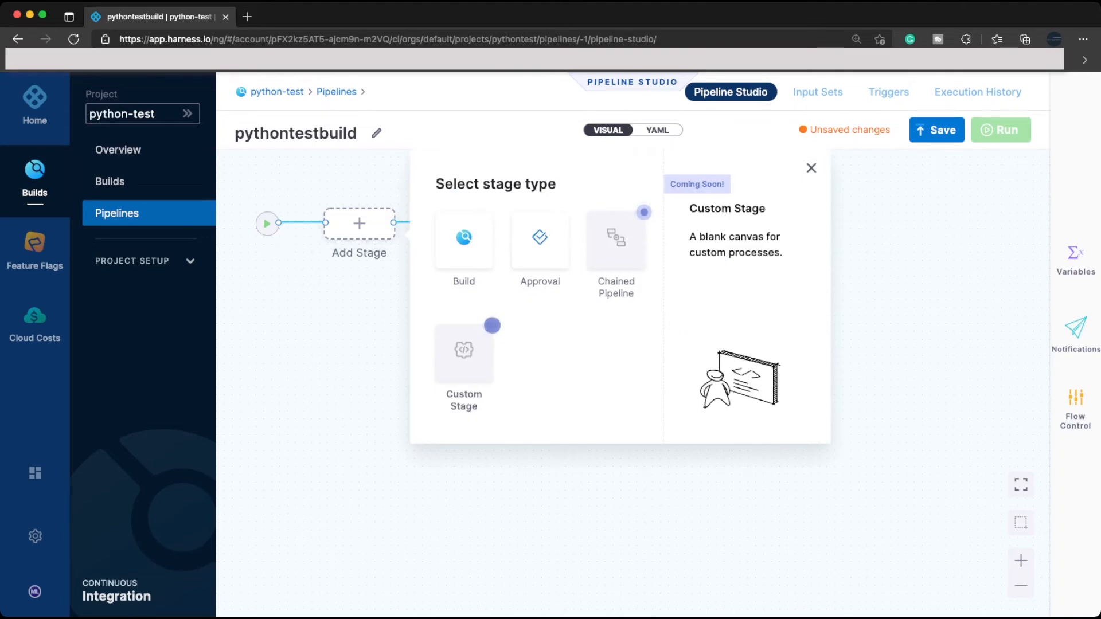
{"action": "mouse_move", "coordinate": [644, 214]}
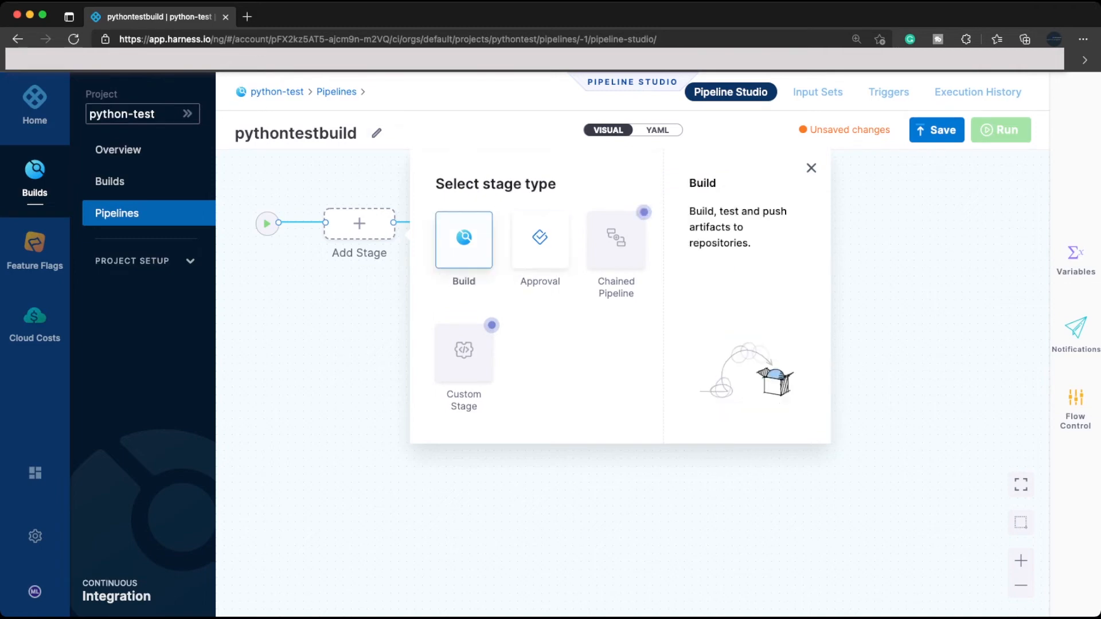
{"action": "left_click", "coordinate": [464, 239]}
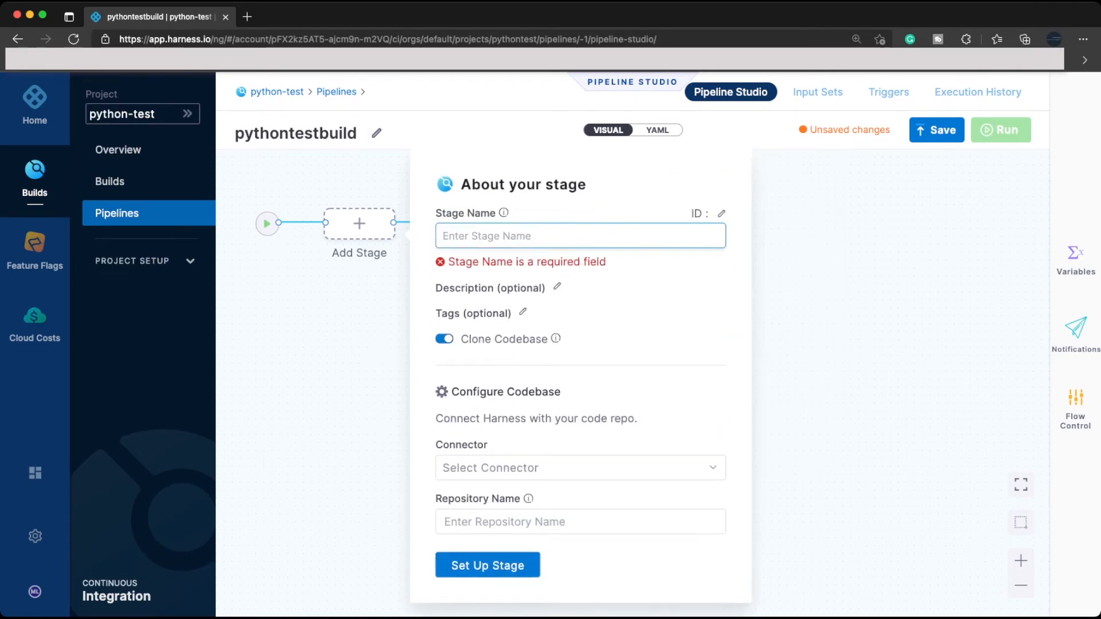
{"action": "type", "text": "dev"}
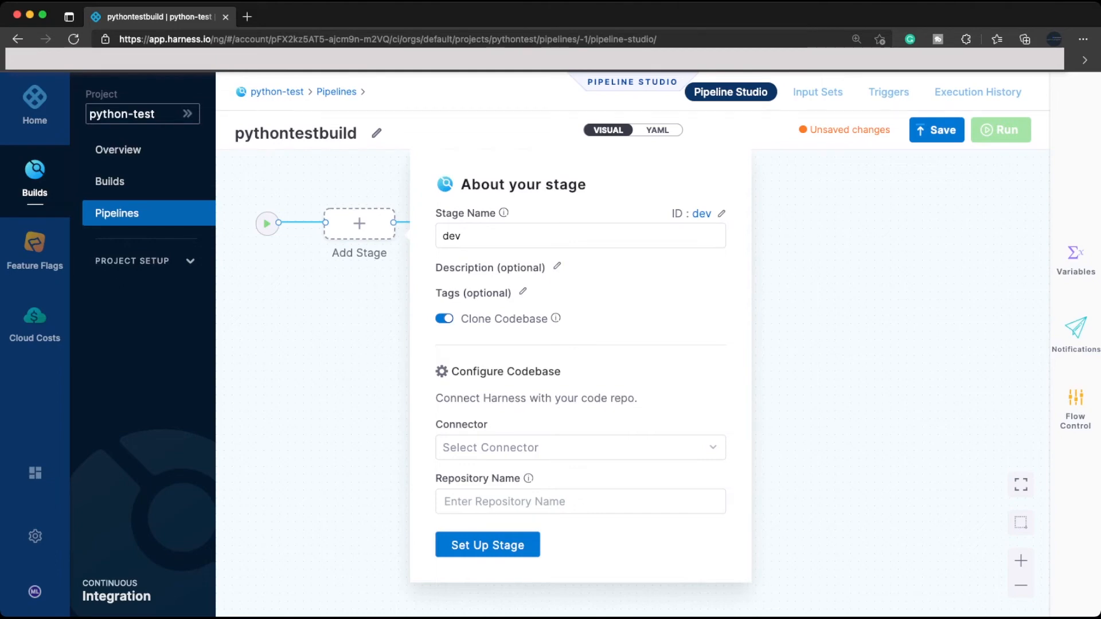
{"action": "key", "text": "super+Tab"}
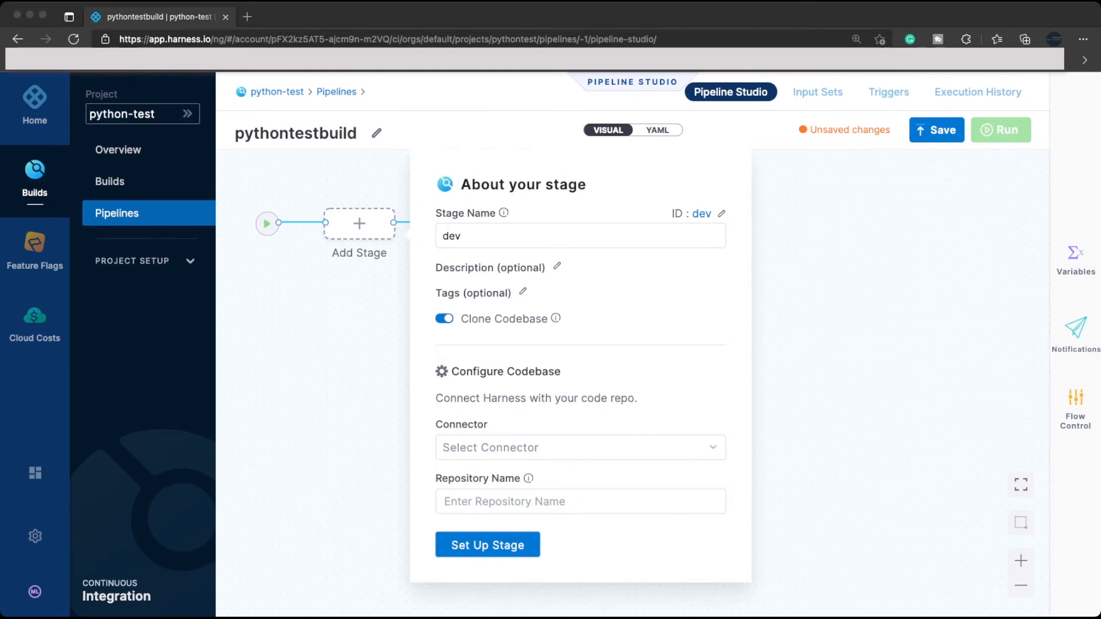
{"action": "key", "text": "super+Tab"}
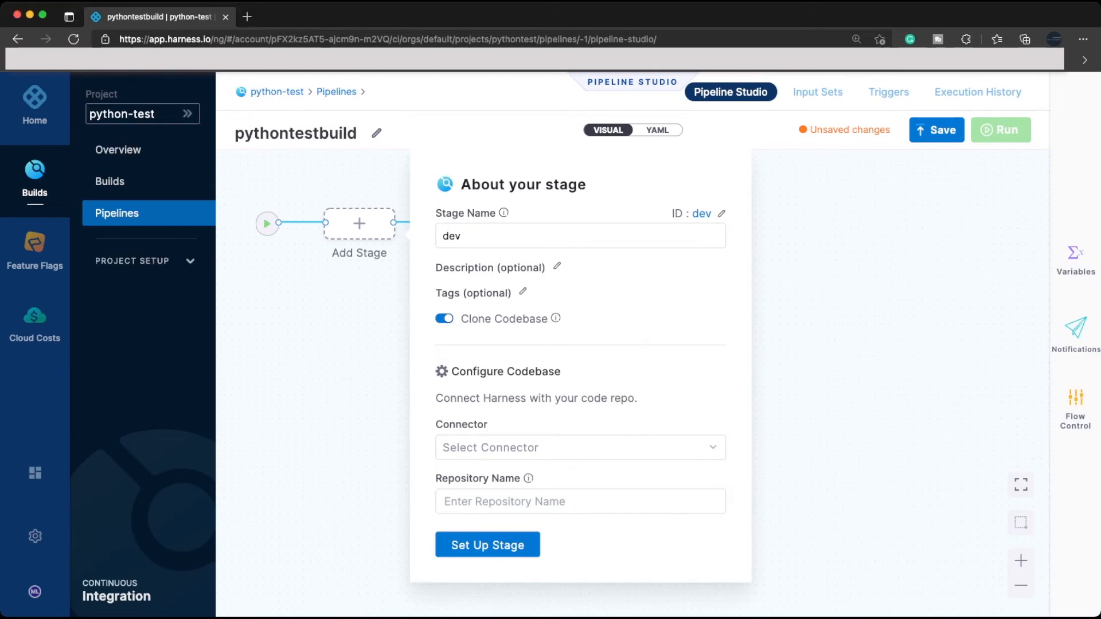
Start a new GitHub connector for the stage's codebase, name it github-connection and continue to its details
{"action": "left_click", "coordinate": [580, 448]}
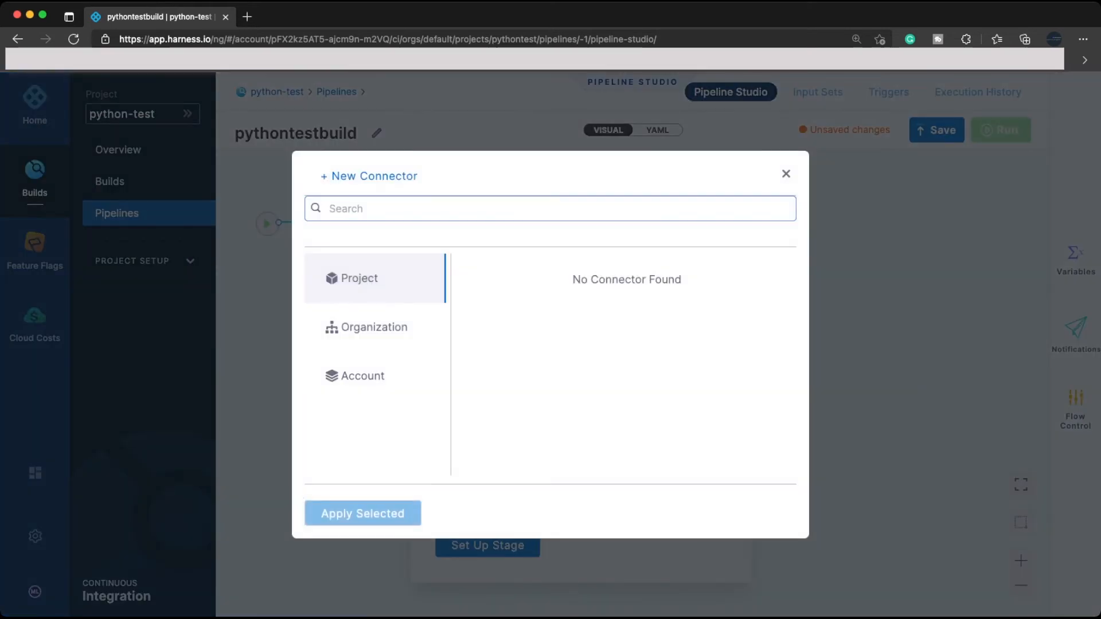
{"action": "left_click", "coordinate": [369, 177]}
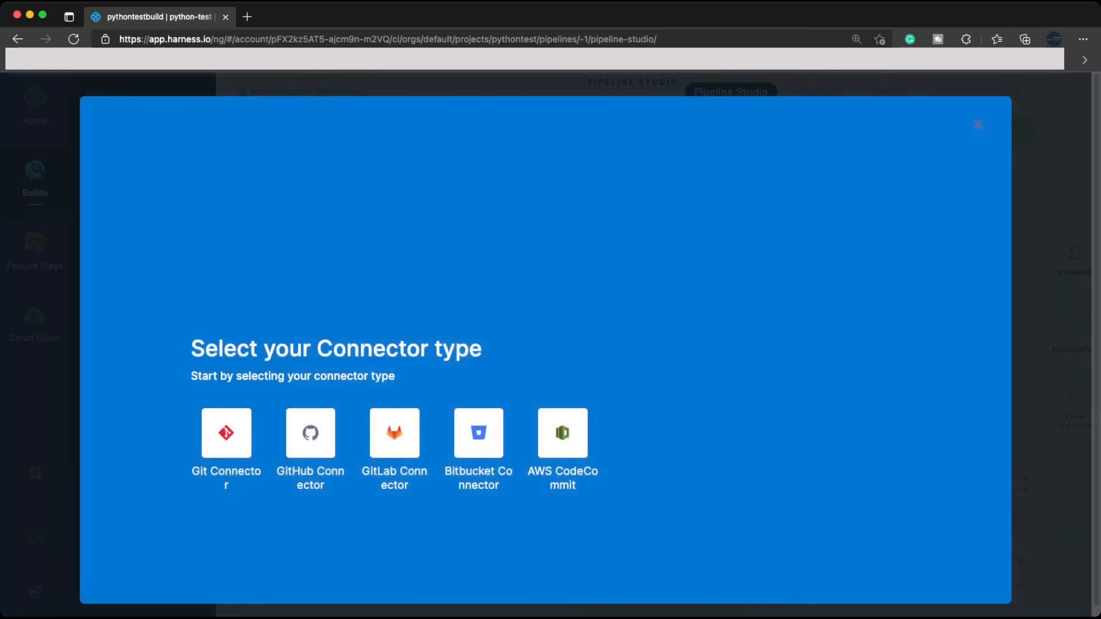
{"action": "left_click", "coordinate": [310, 433]}
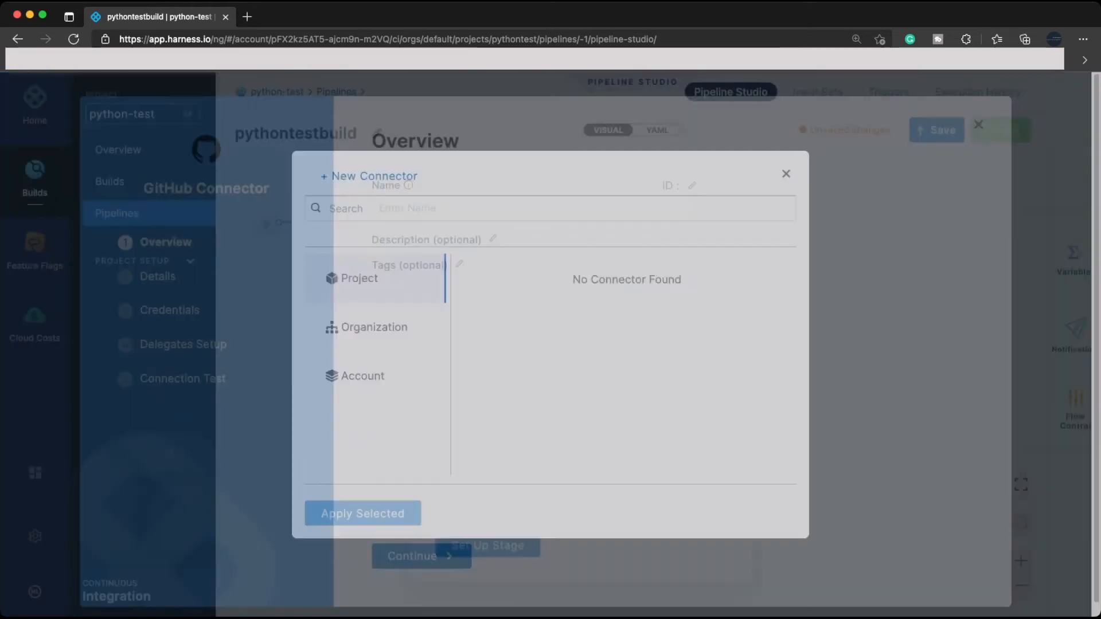
{"action": "left_click", "coordinate": [534, 208]}
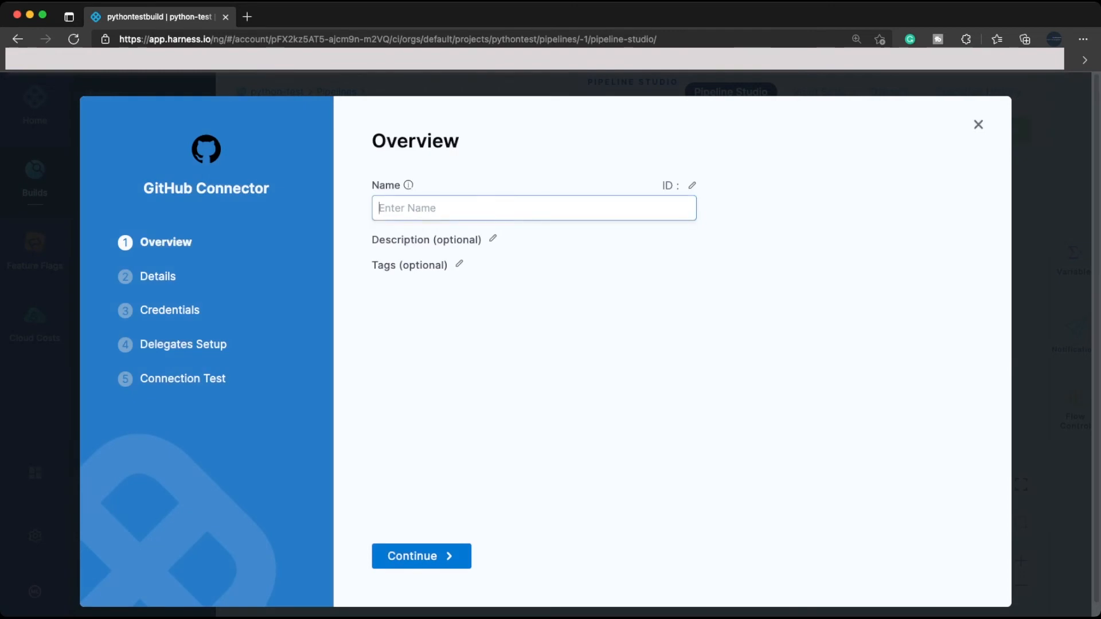
{"action": "type", "text": "github-connec"}
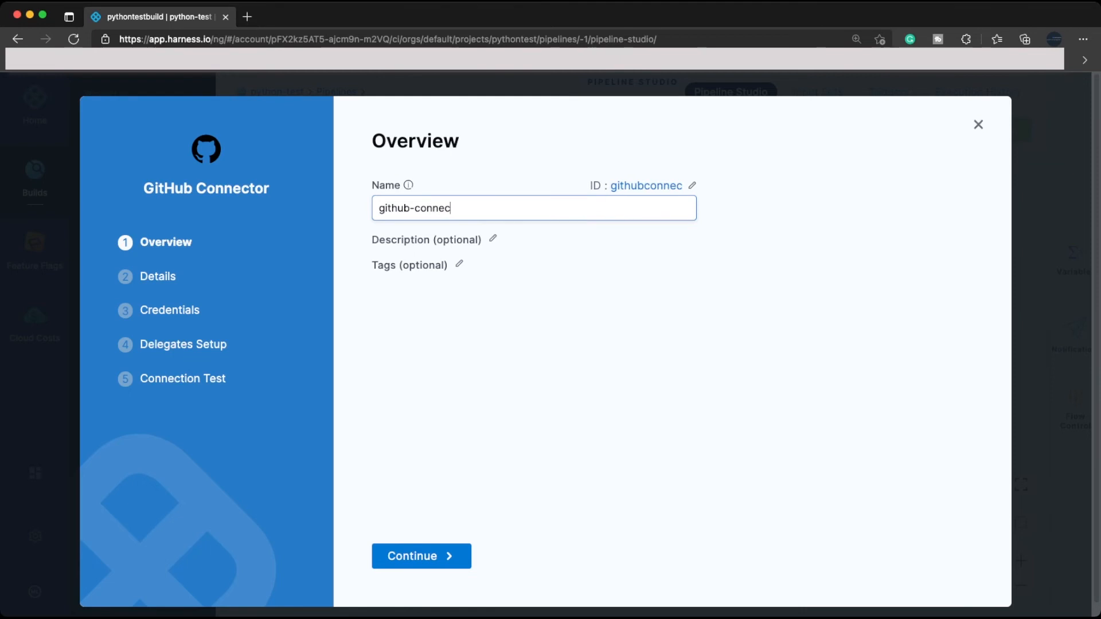
{"action": "type", "text": "tion"}
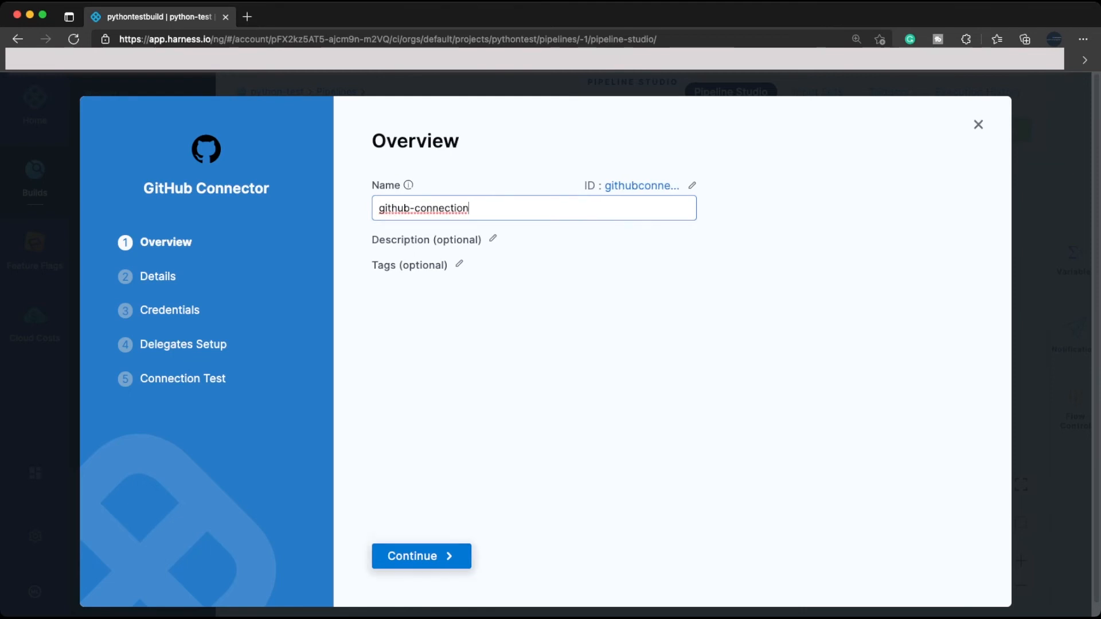
{"action": "key", "text": "Return"}
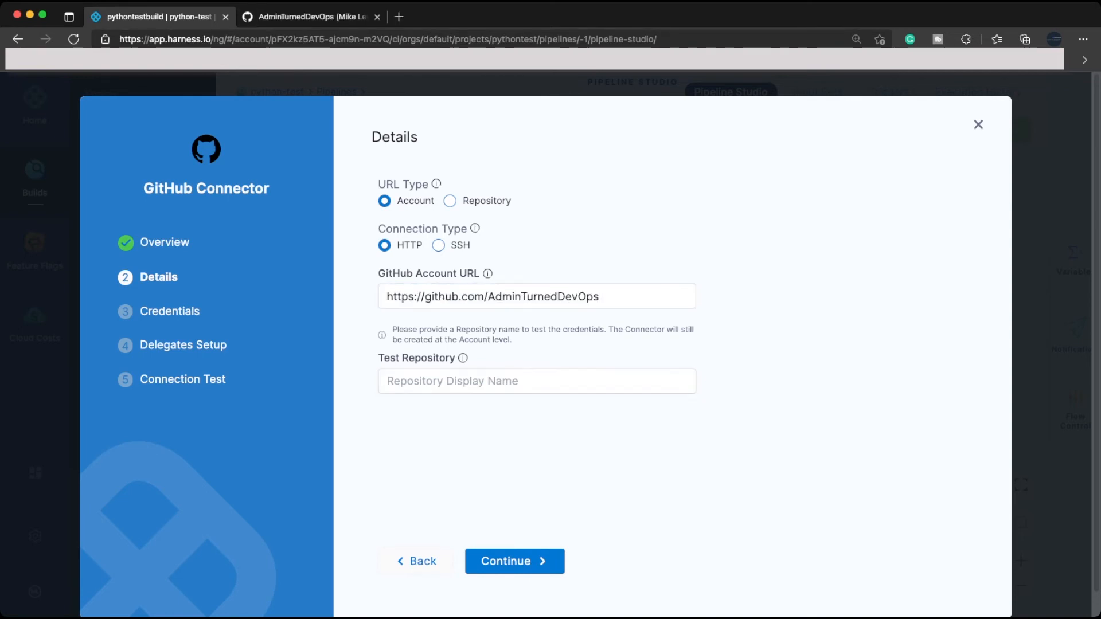
Switch to GitHub, search the account's repositories for pyweb and open the pyweb repository
{"action": "mouse_move", "coordinate": [463, 358]}
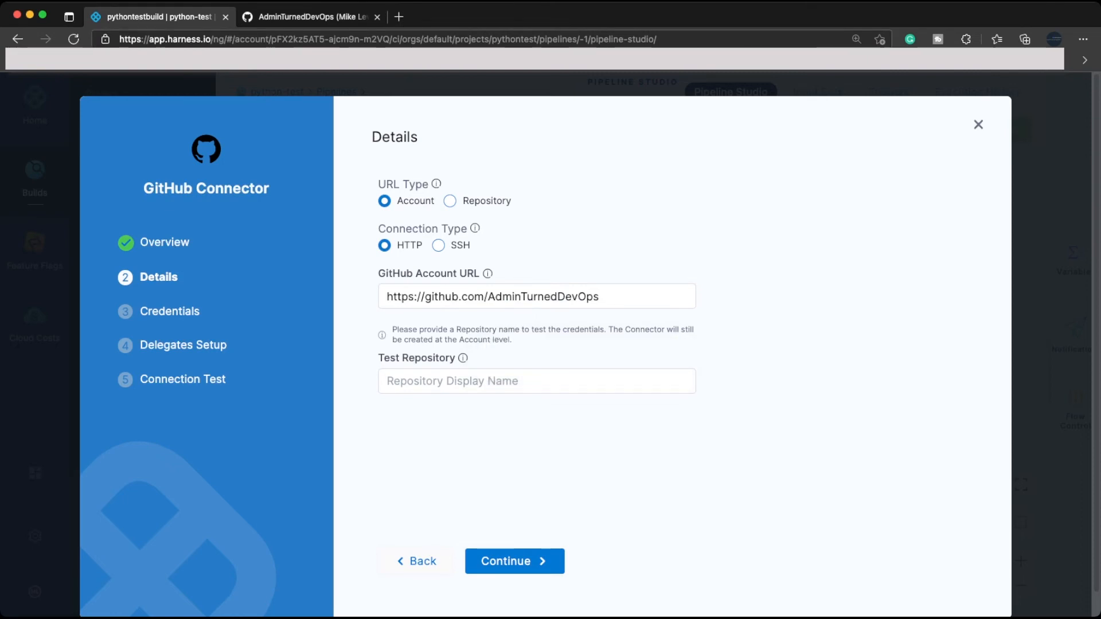
{"action": "left_click", "coordinate": [312, 17]}
{"action": "left_click", "coordinate": [489, 141]}
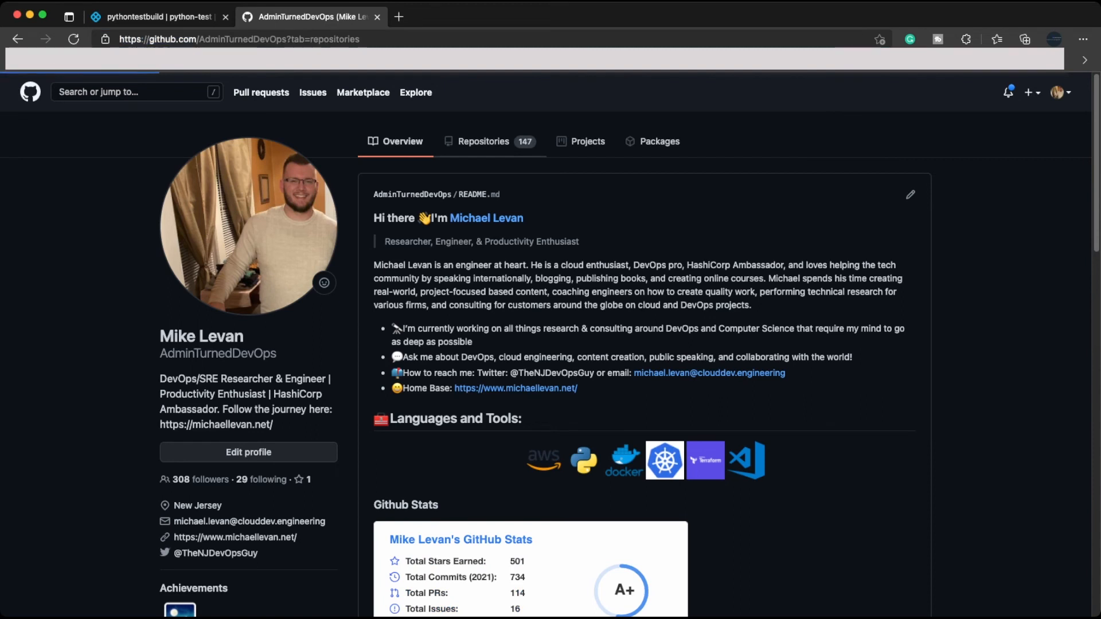
{"action": "left_click", "coordinate": [488, 178]}
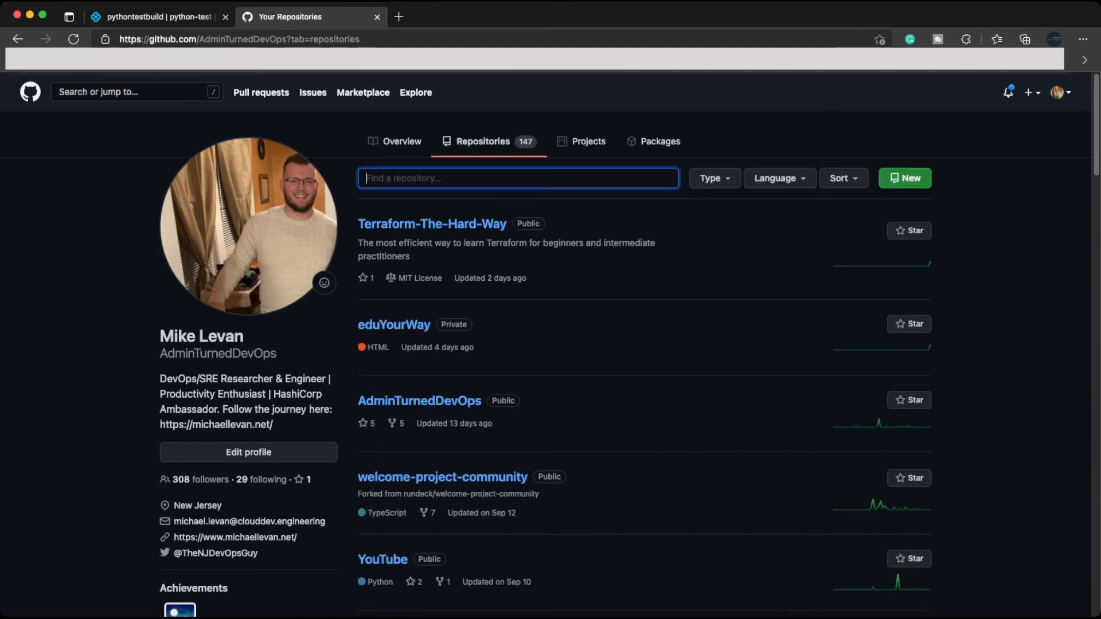
{"action": "type", "text": "pyweb"}
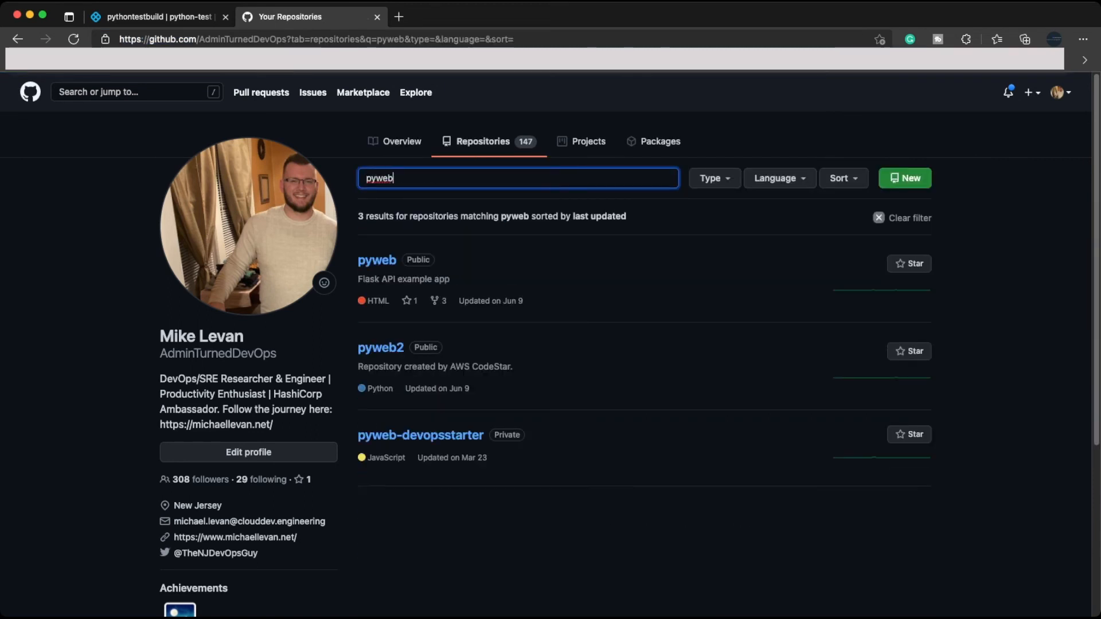
{"action": "left_click", "coordinate": [377, 260]}
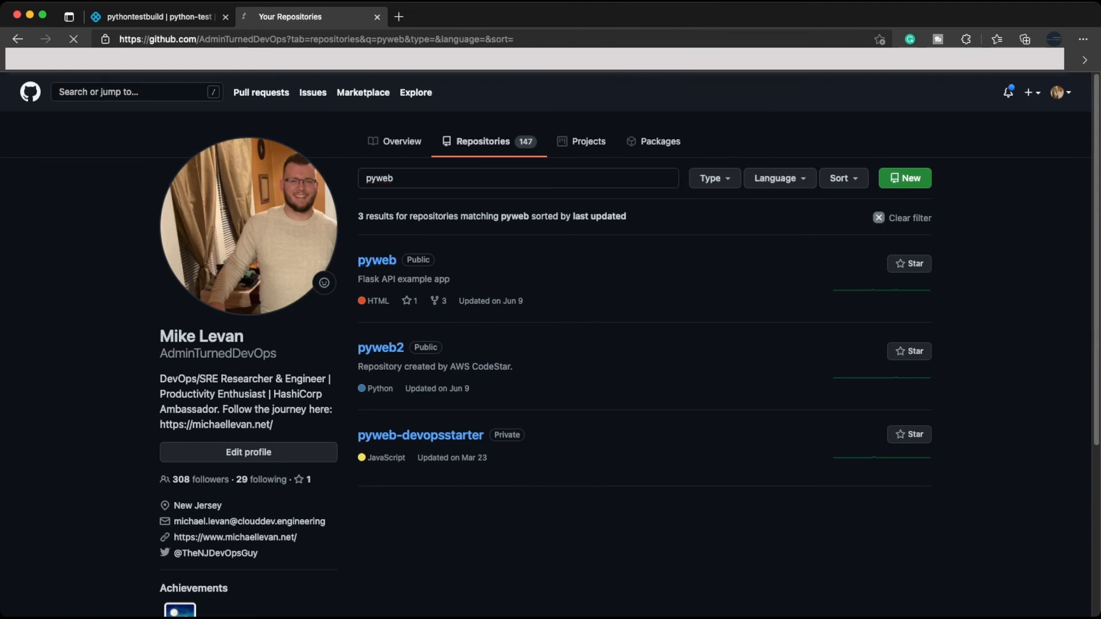
Copy the pyweb repository's URL into the Harness connector as its test repository and continue to the credentials
{"action": "key", "text": "super+l"}
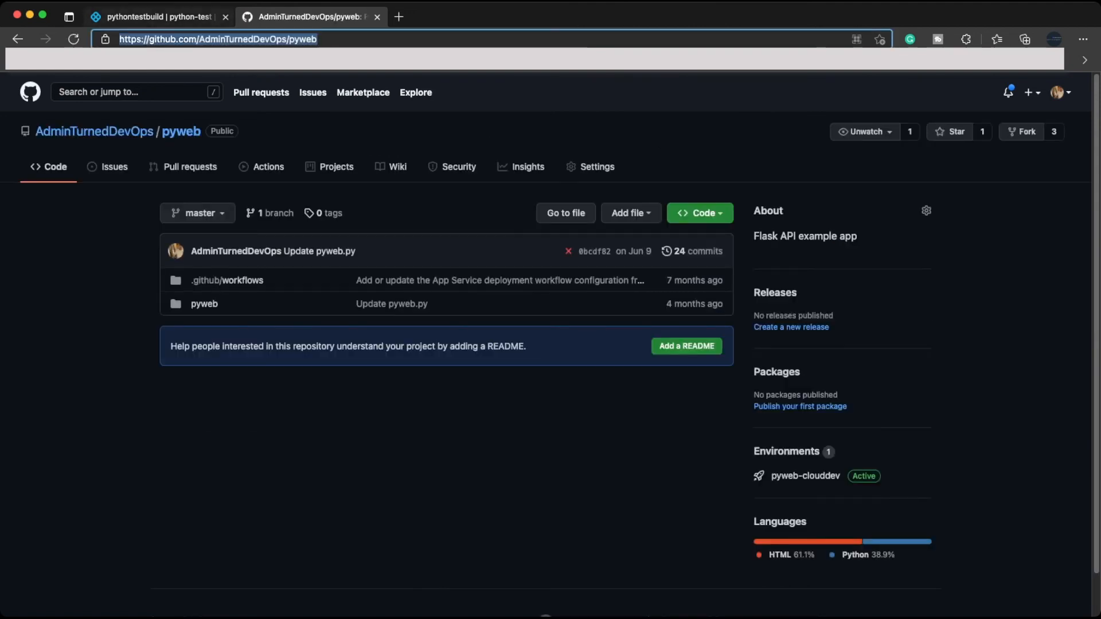
{"action": "key", "text": "super+c"}
{"action": "key", "text": "ctrl+shift+Tab"}
{"action": "key", "text": "super+v"}
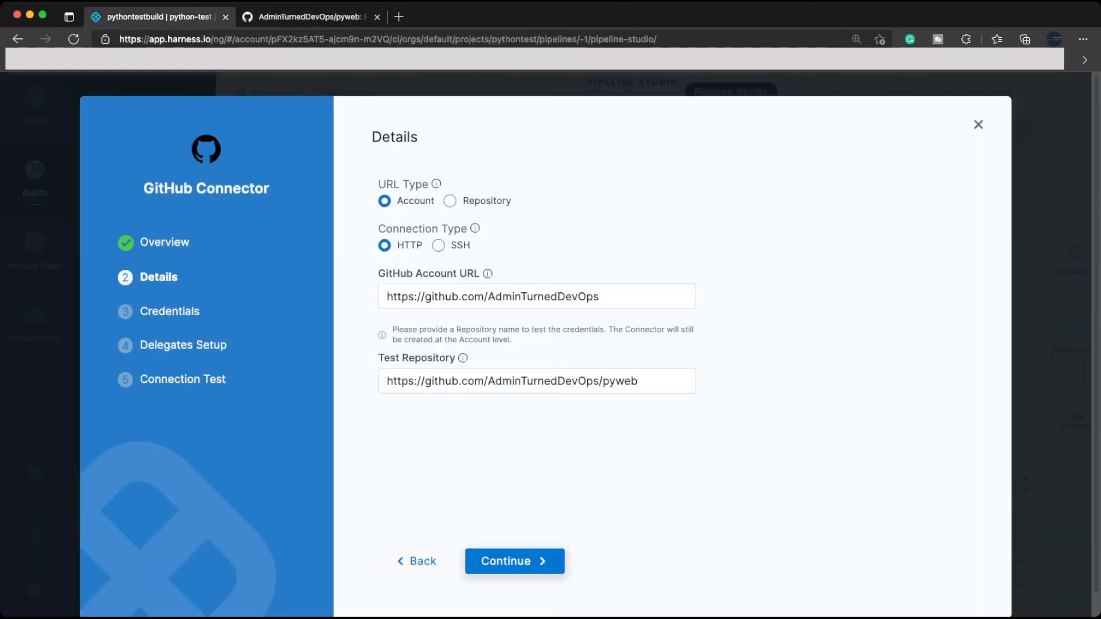
{"action": "left_click", "coordinate": [515, 562]}
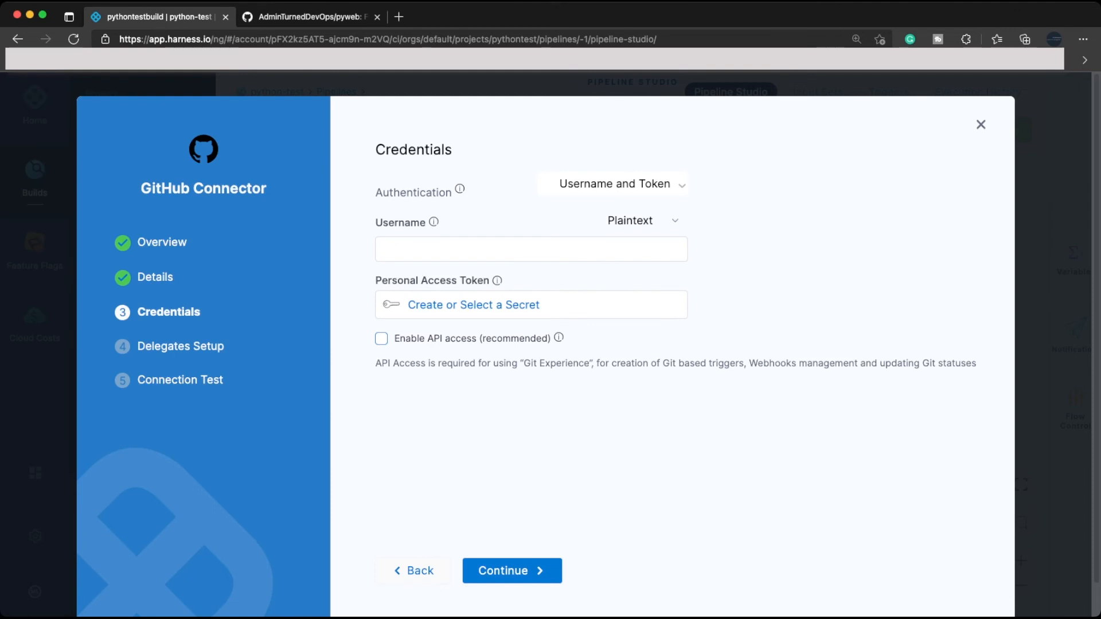
Enter the GitHub username and save a new secret named githubsecret holding the personal access token for the connector's credentials
{"action": "left_click", "coordinate": [531, 249]}
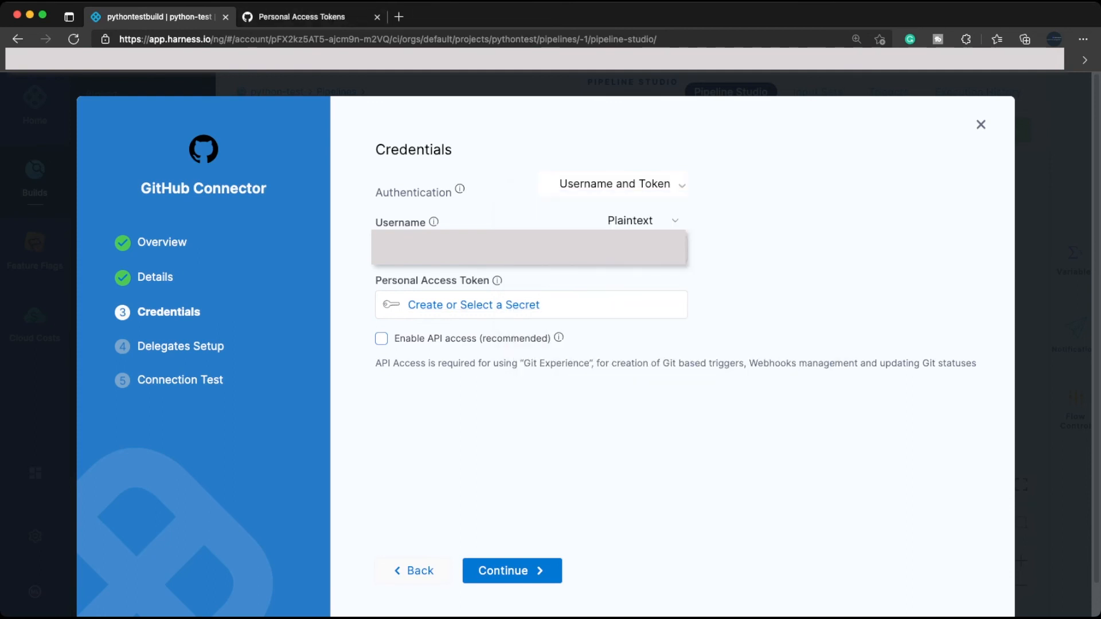
{"action": "left_click", "coordinate": [473, 304]}
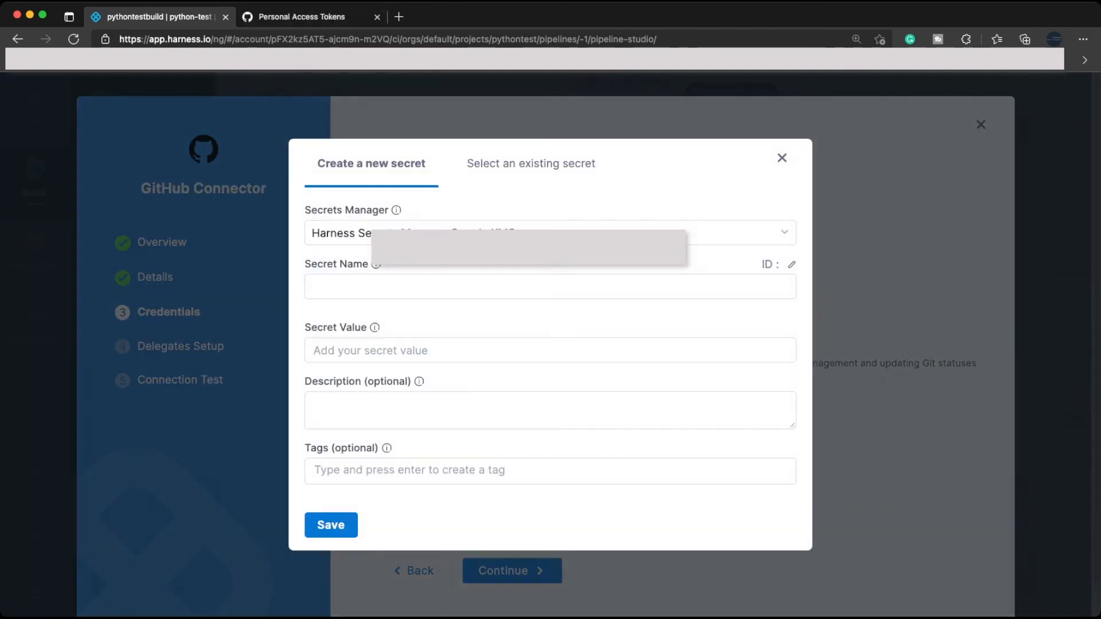
{"action": "left_click", "coordinate": [474, 277]}
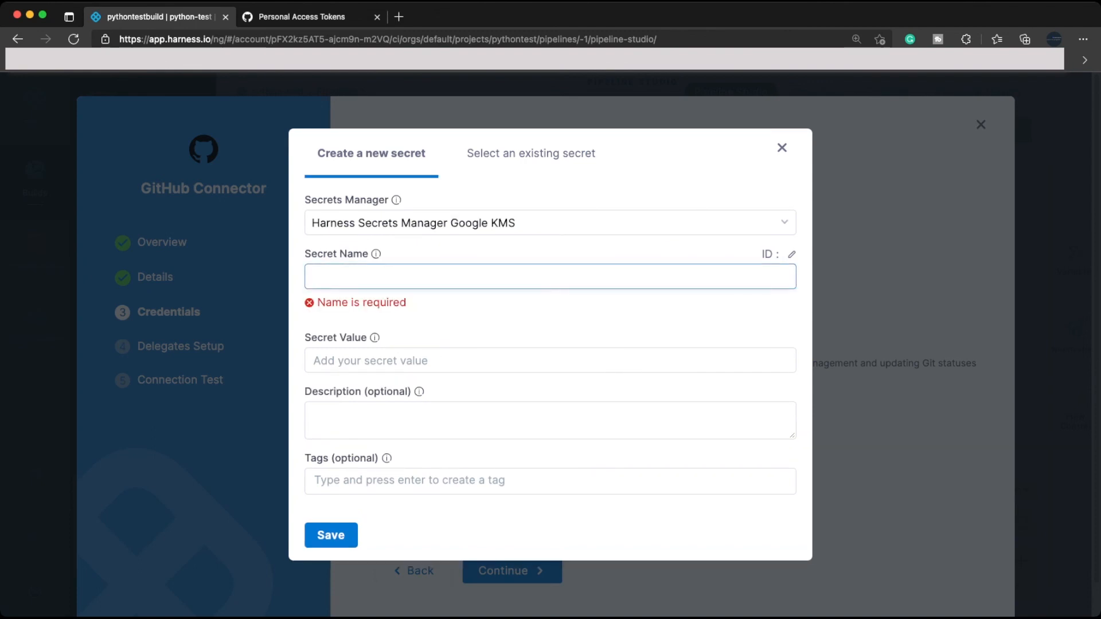
{"action": "type", "text": "githubsecret"}
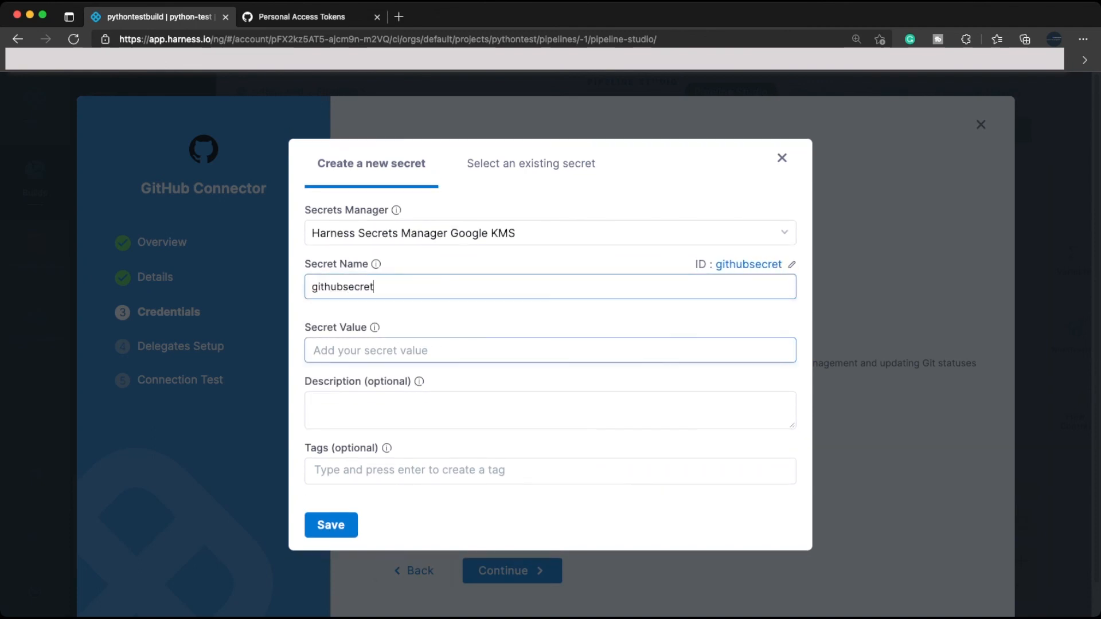
{"action": "left_click", "coordinate": [474, 350]}
{"action": "key", "text": "super+v"}
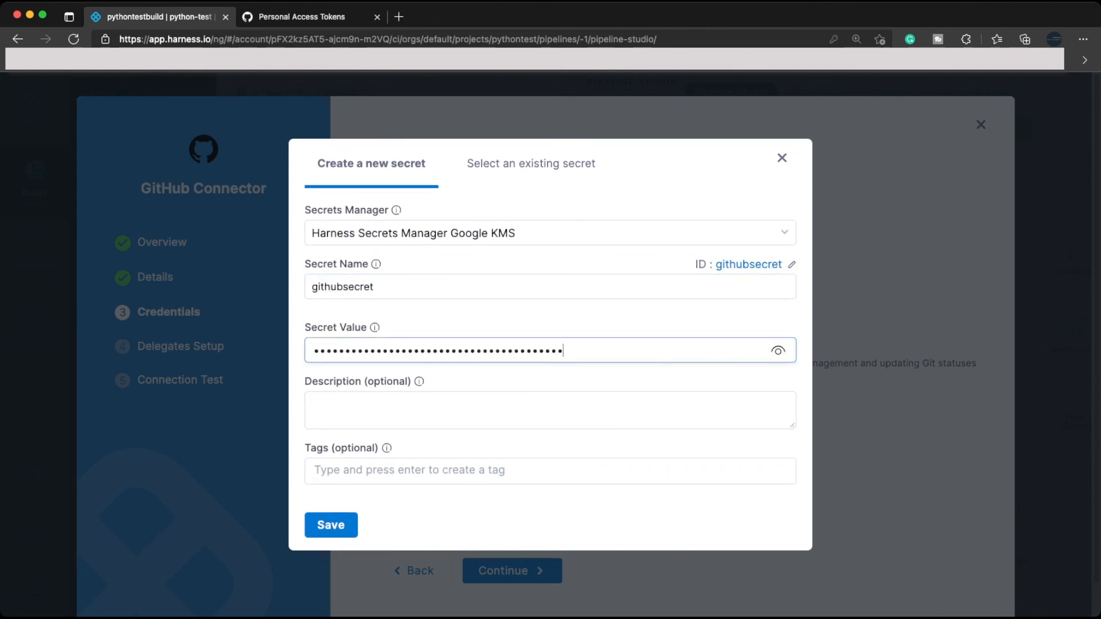
{"action": "left_click", "coordinate": [331, 525]}
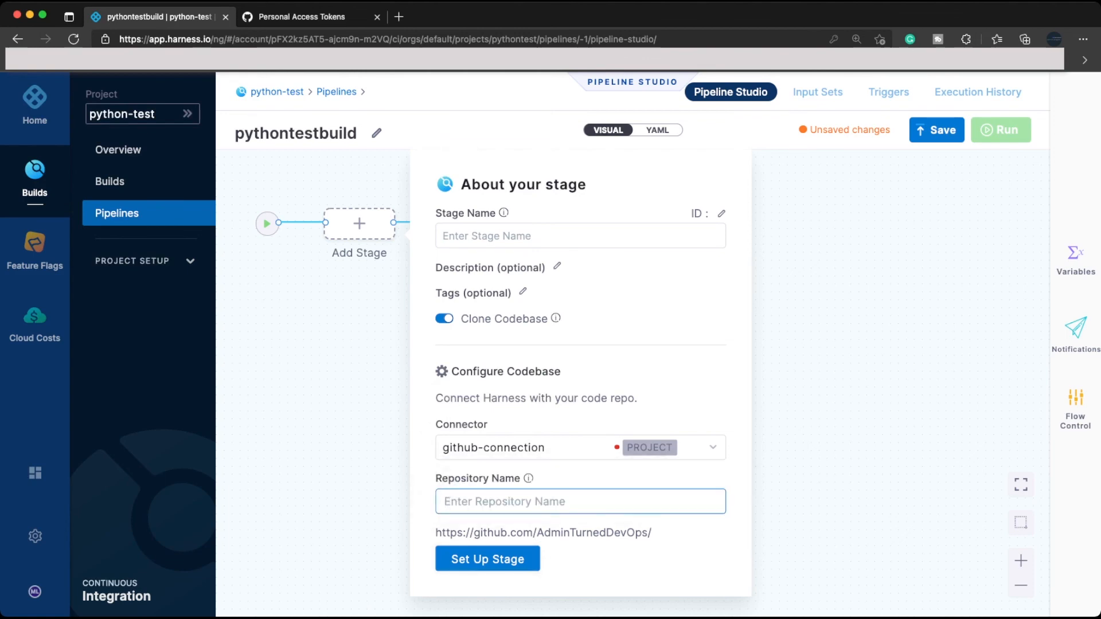
Set the codebase repository name to pyweb, name the stage dev and set up the stage
{"action": "type", "text": "pyweb"}
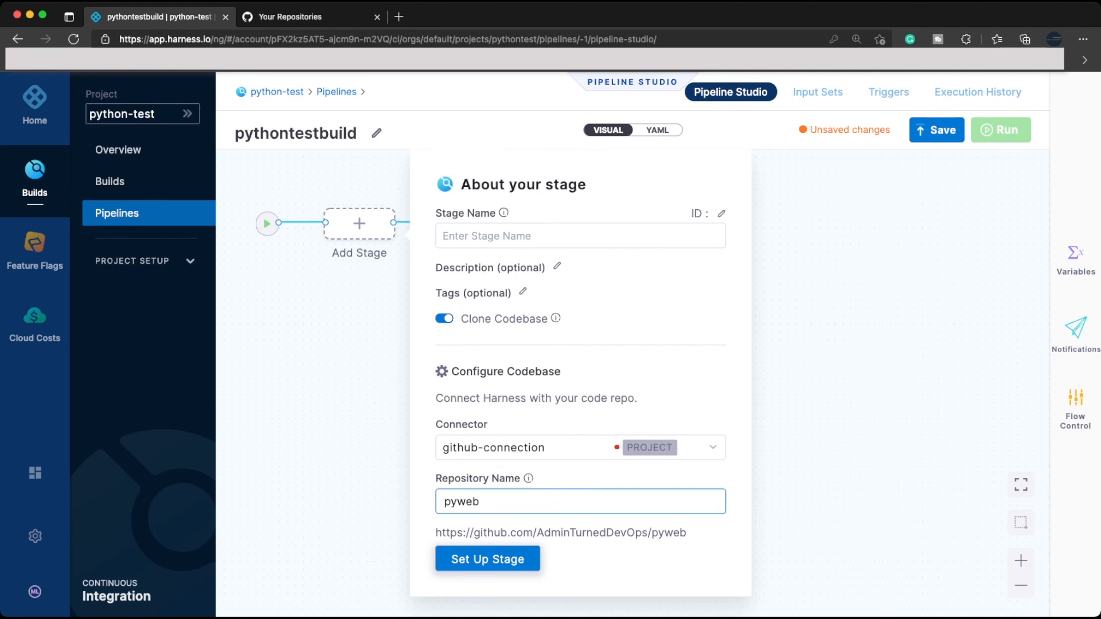
{"action": "left_click", "coordinate": [488, 559]}
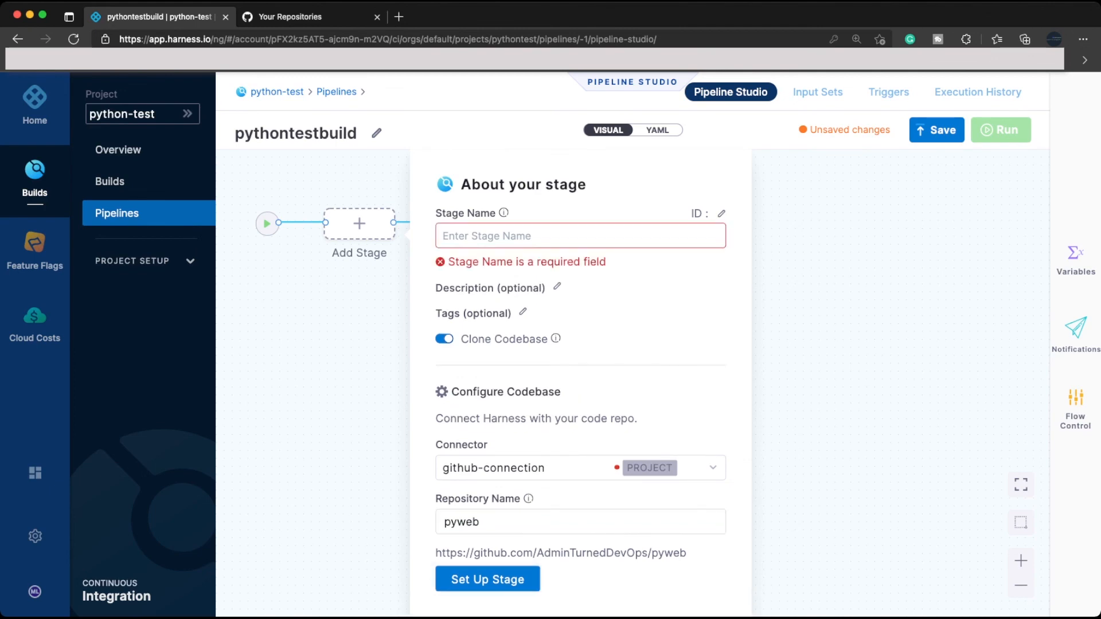
{"action": "type", "text": "dev"}
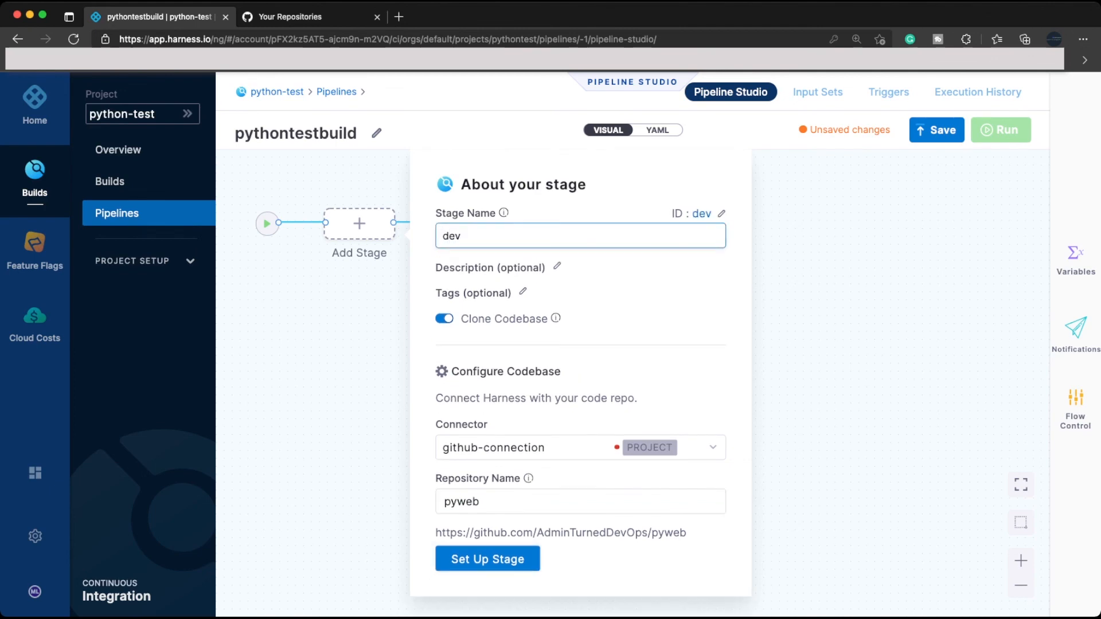
{"action": "key", "text": "Return"}
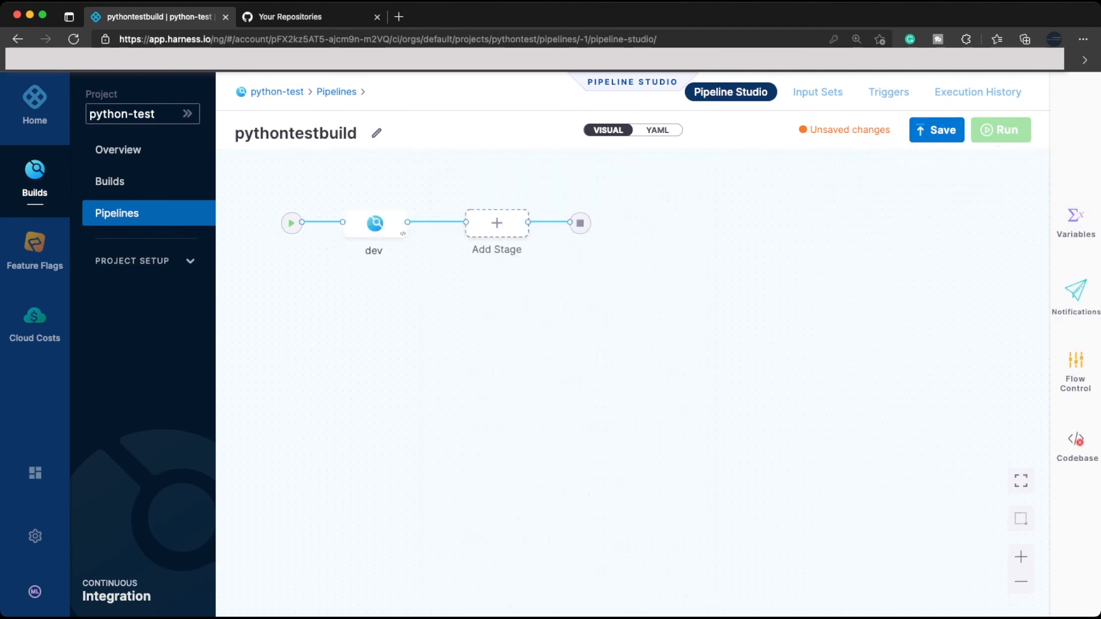